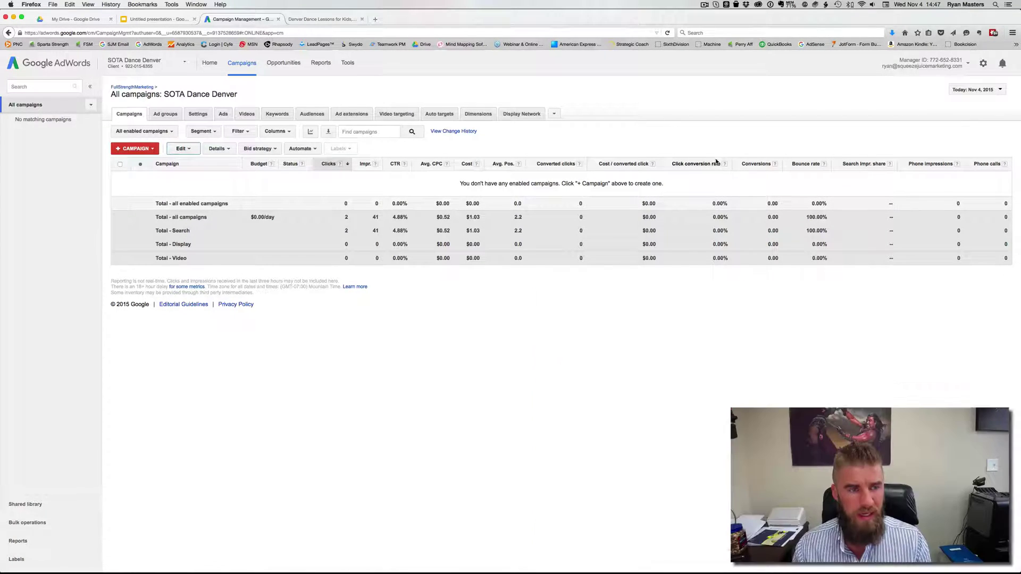
Review the landing-page and conversion slide and the kids' dance lessons landing page
key(ctrl+shift+Tab)
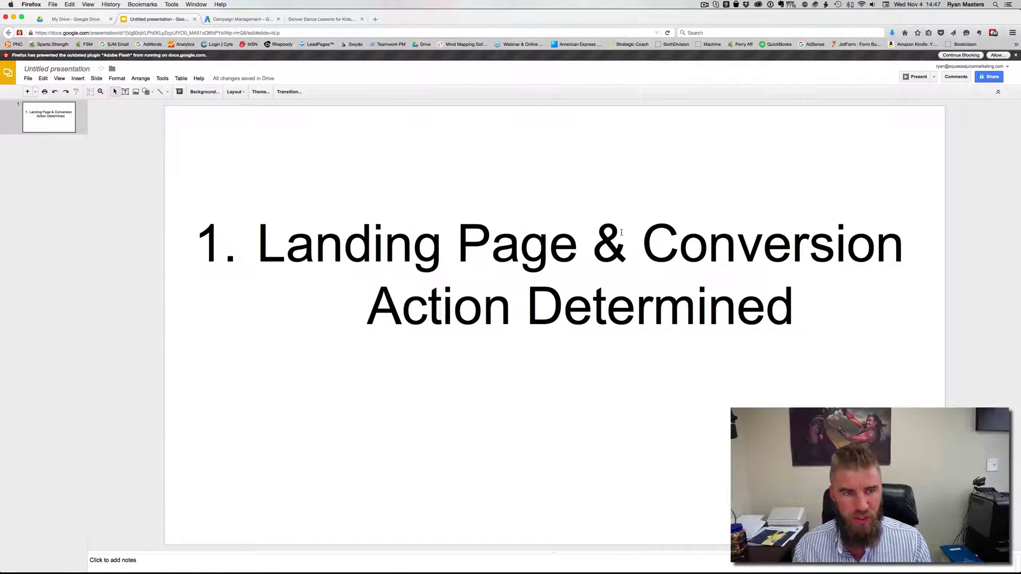
key(ctrl+Tab)
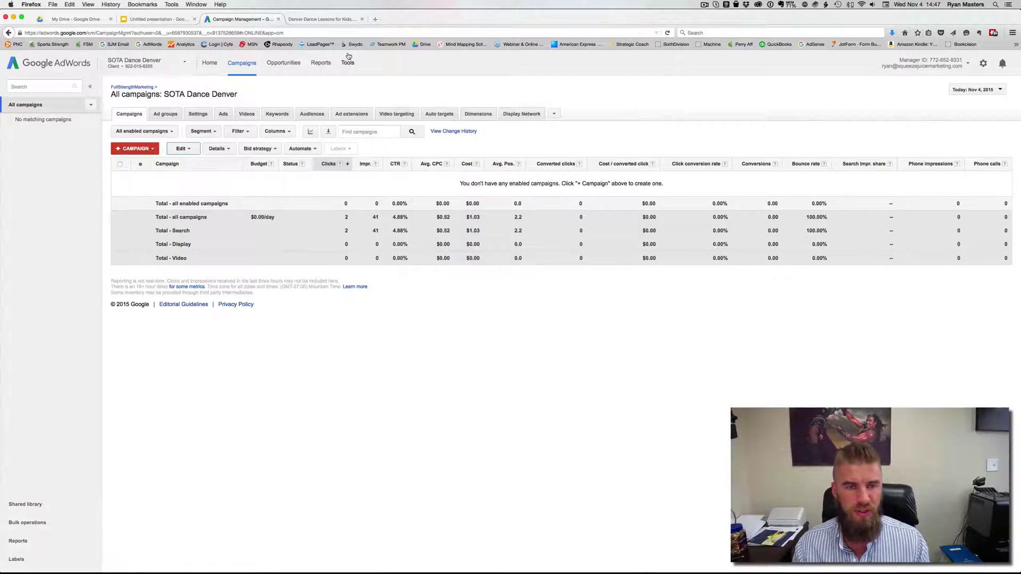
click(337, 23)
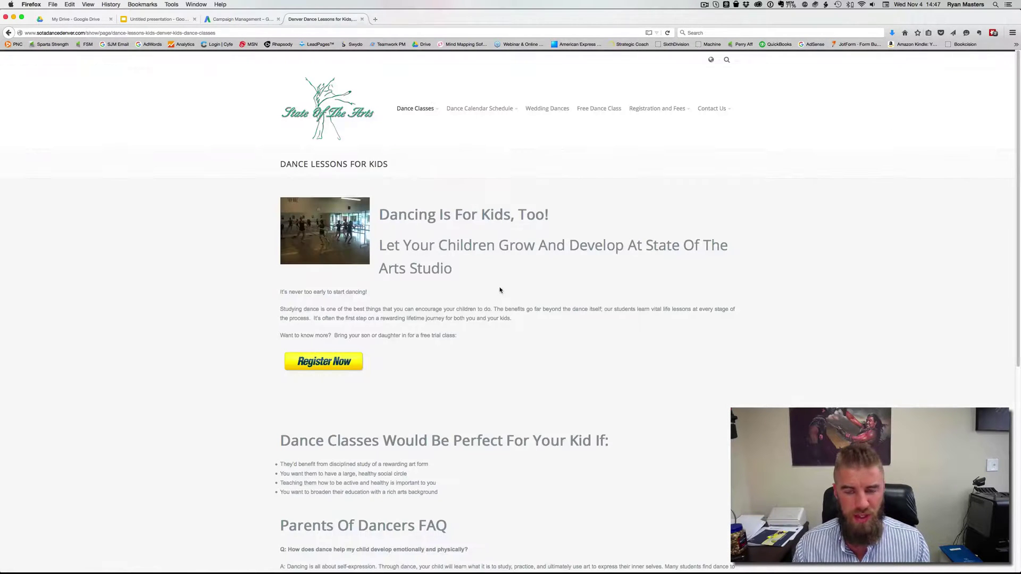
scroll(502, 290, down, 3)
scroll(503, 291, up, 3)
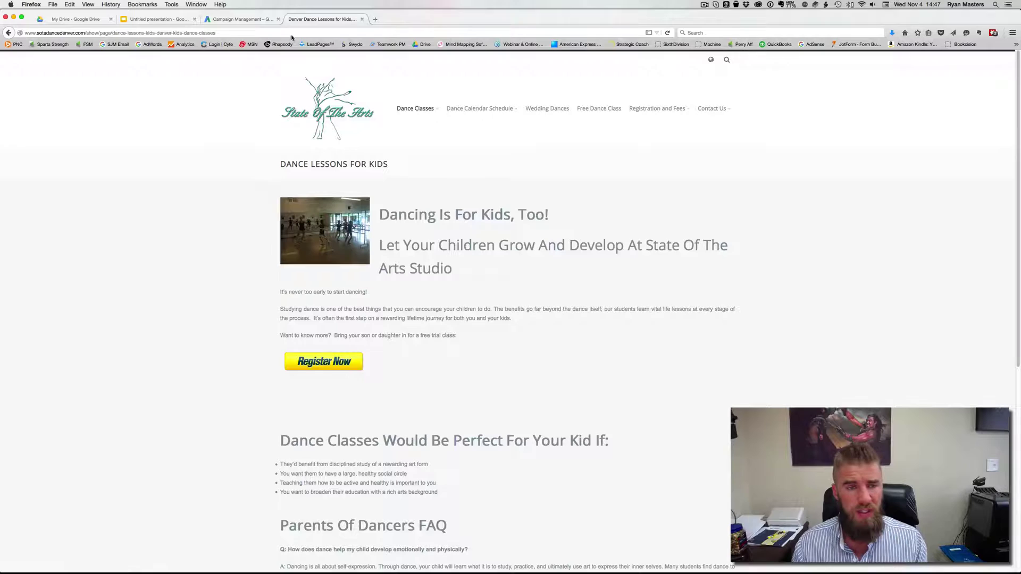
Create a Search Network only campaign and name it 'Dance Lessons for Kids'
click(240, 20)
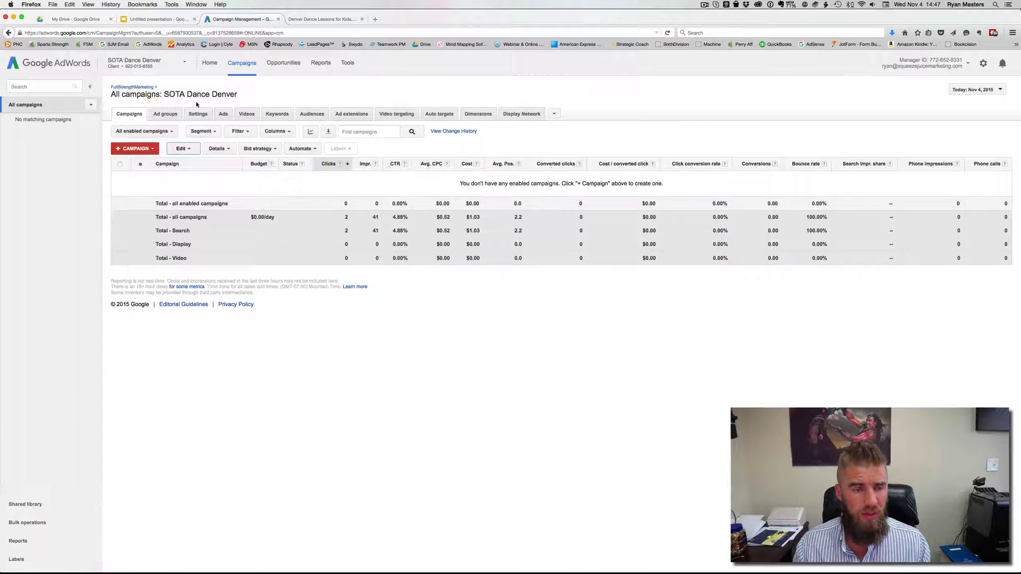
click(149, 151)
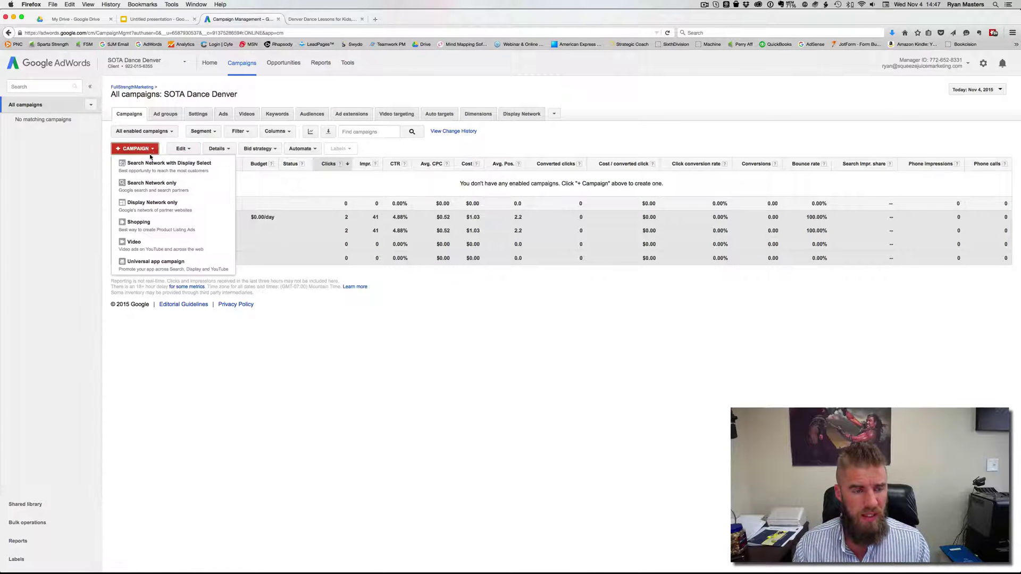
click(178, 184)
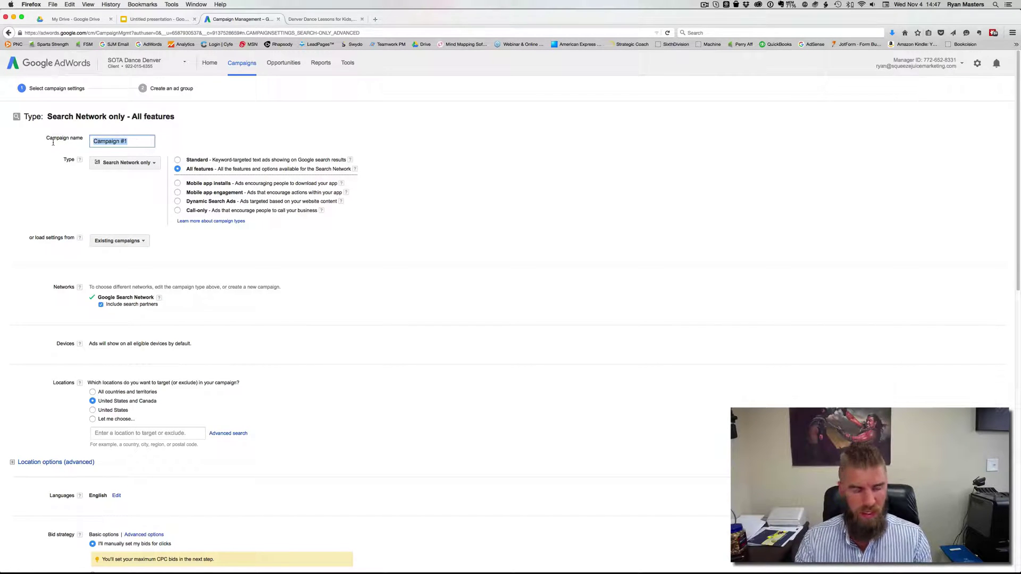
text(Kid)
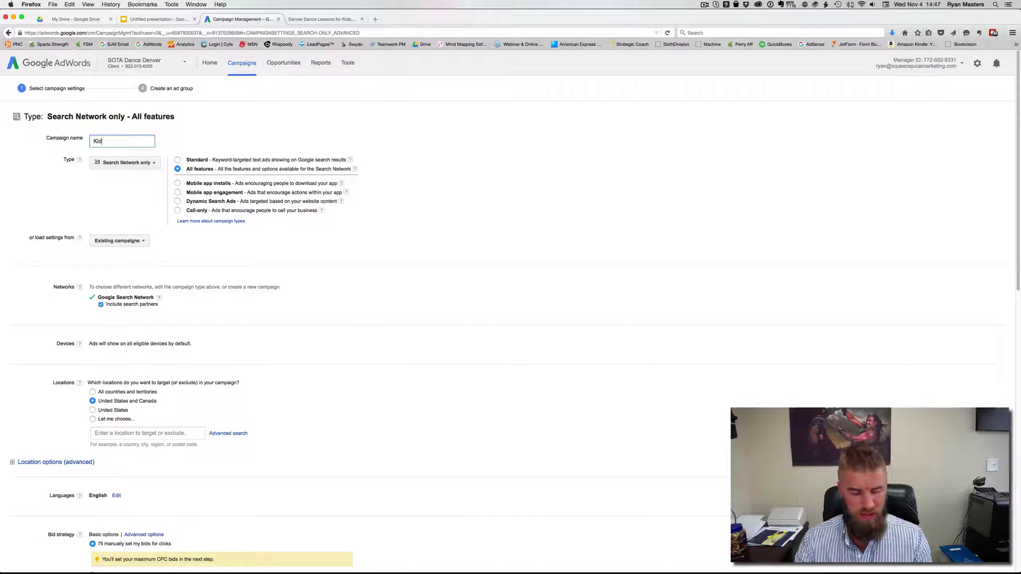
key(BackSpace)
key(BackSpace)
text(Dance Le)
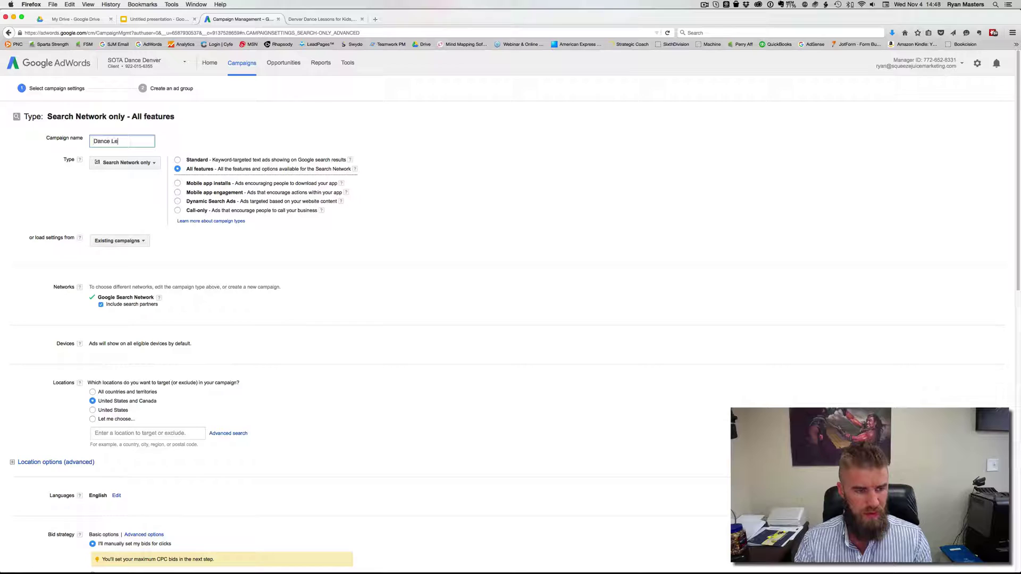
text(ssons for Kids)
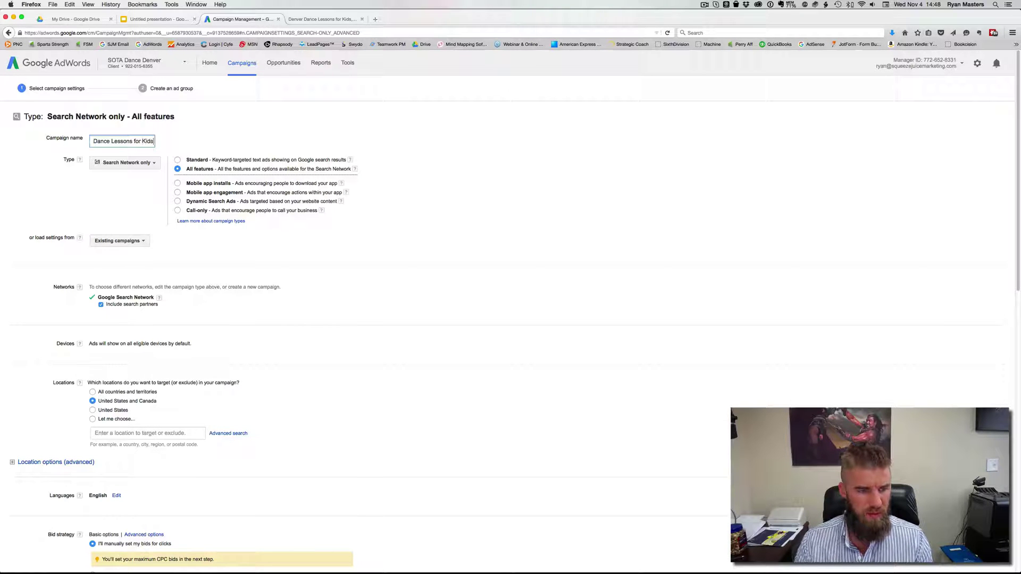
Target the campaign at the location Lakewood, found by searching 'lakewood'
scroll(190, 288, down, 5)
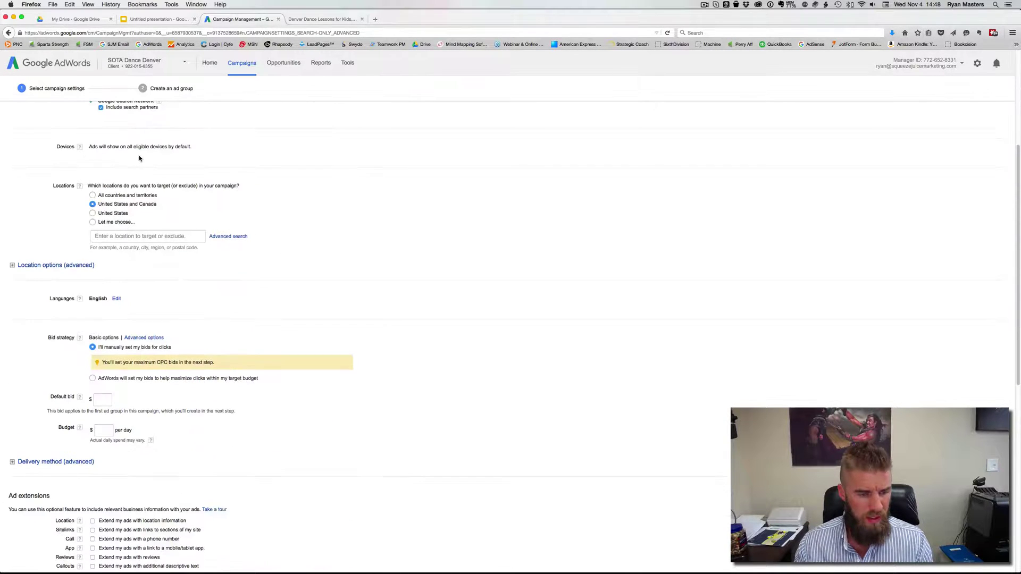
click(93, 222)
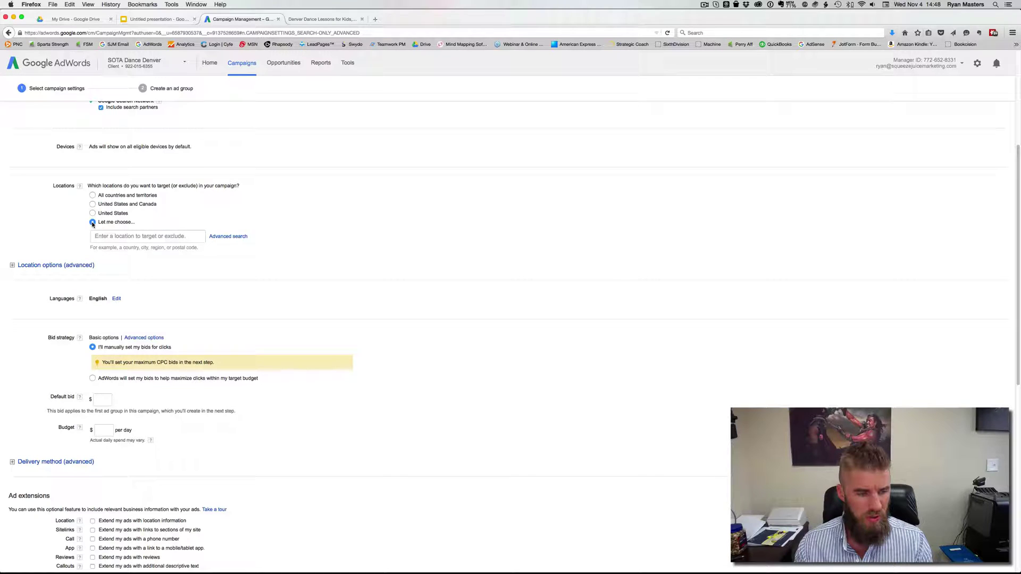
click(144, 237)
text(80)
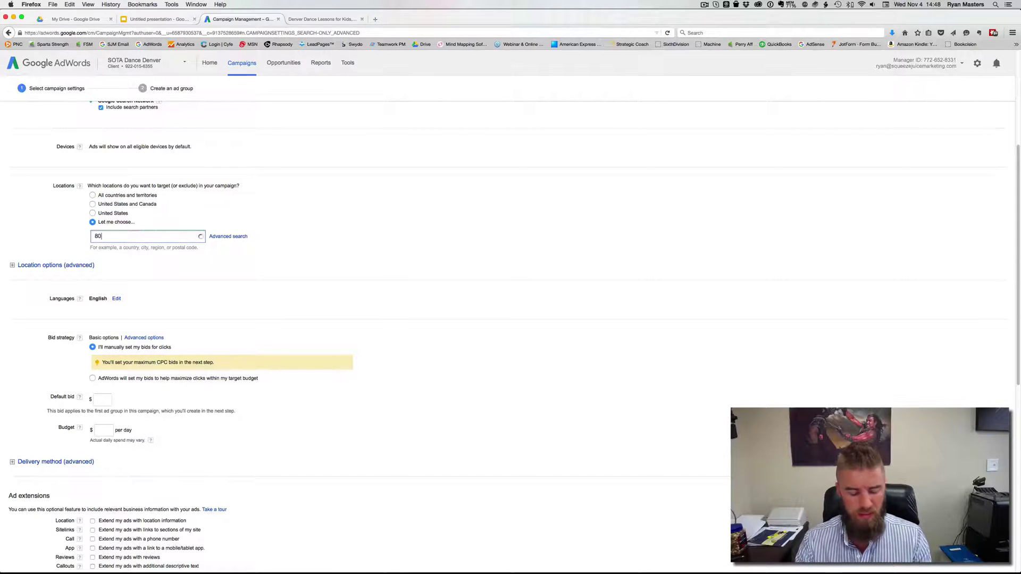
text(231)
key(BackSpace)
key(BackSpace)
key(BackSpace)
key(BackSpace)
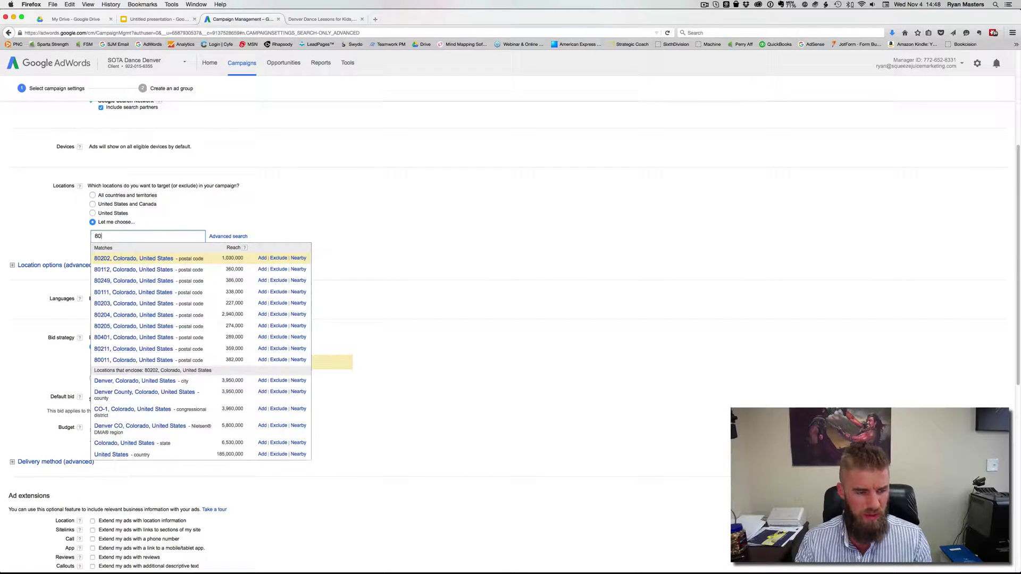
text(la)
text(kewoo)
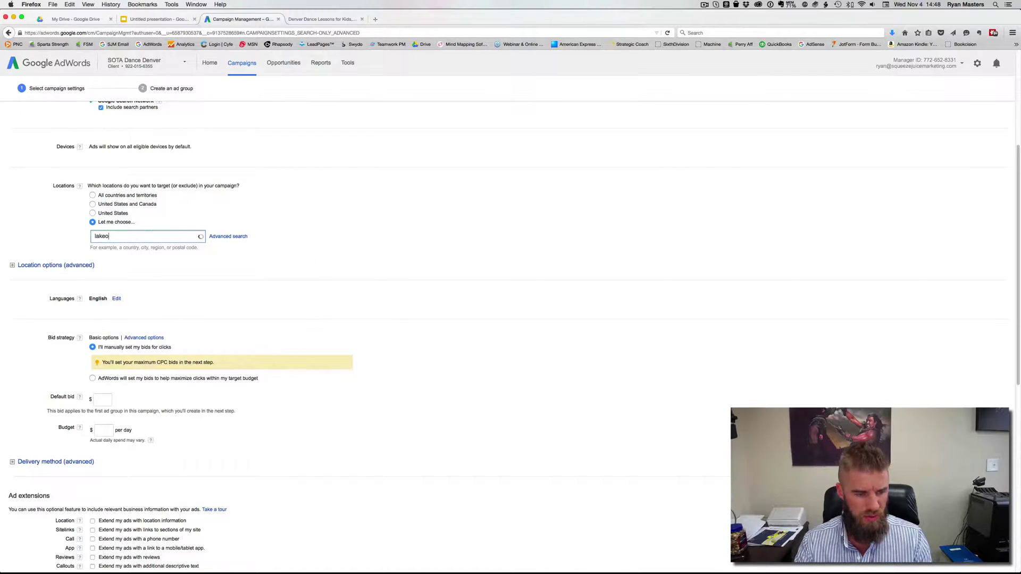
text(d)
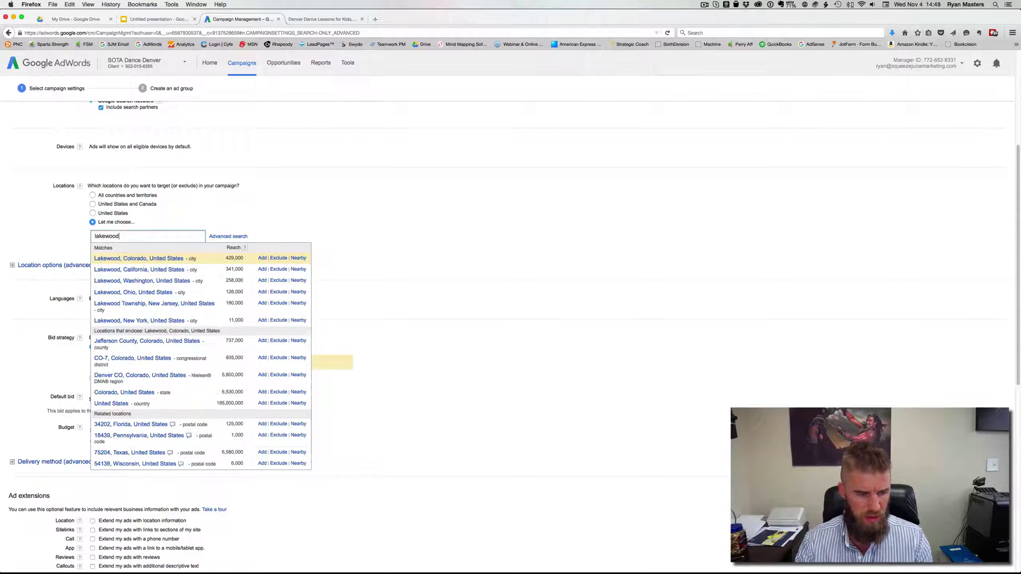
click(262, 269)
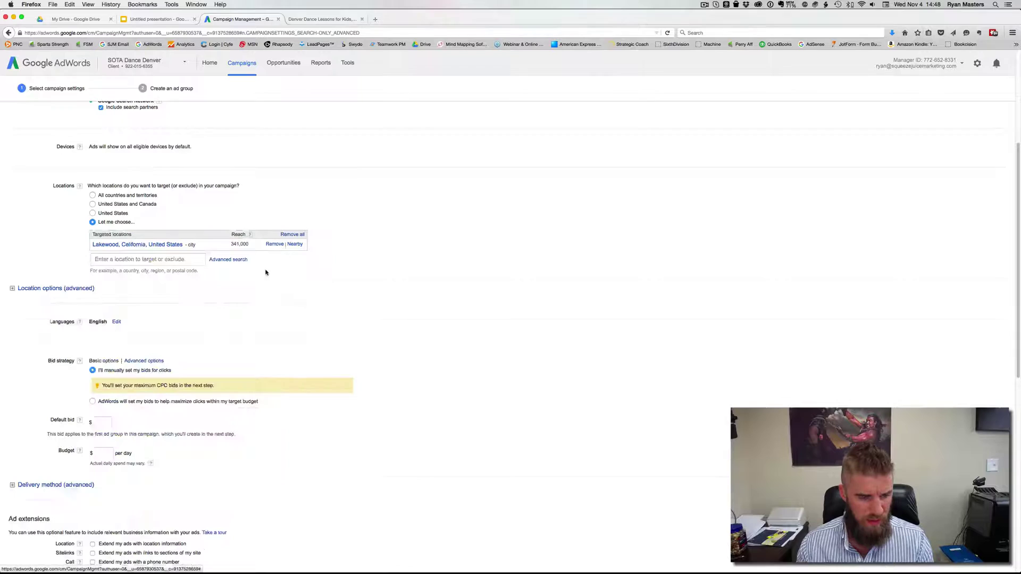
Set a .10 default bid and a 5 daily budget, and choose the delivery method
scroll(379, 235, down, 5)
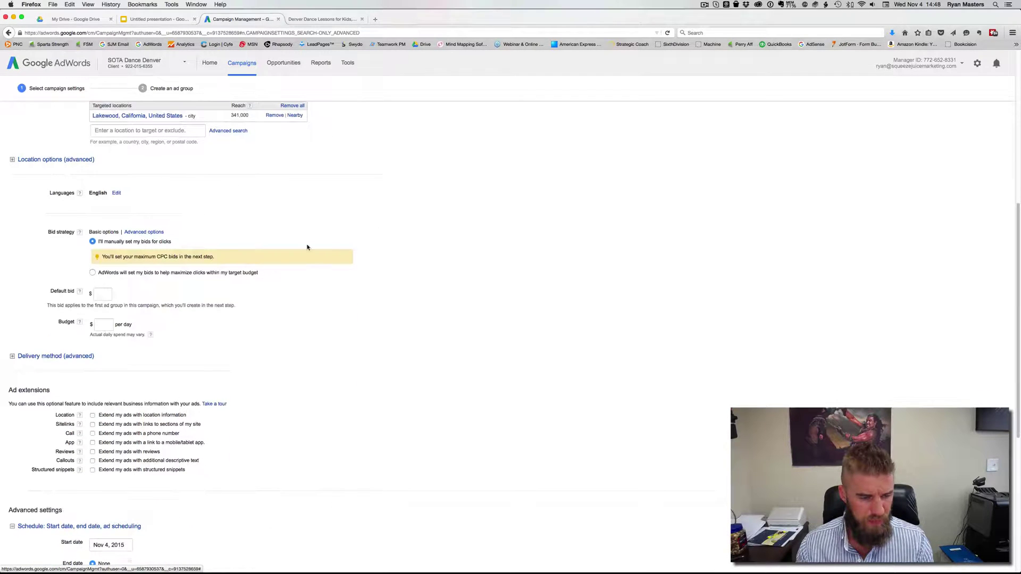
click(104, 297)
text(.10)
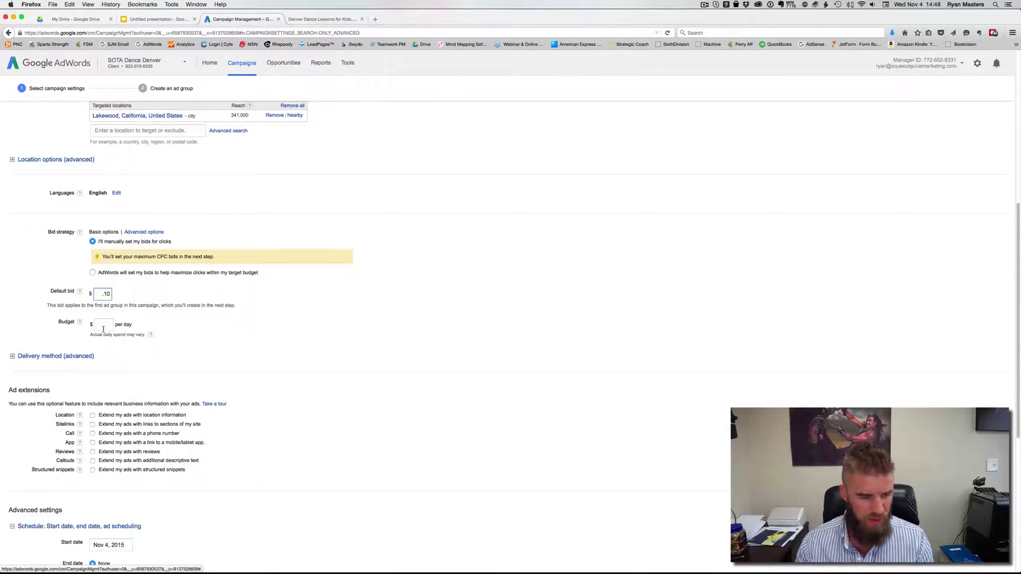
click(106, 325)
text(5)
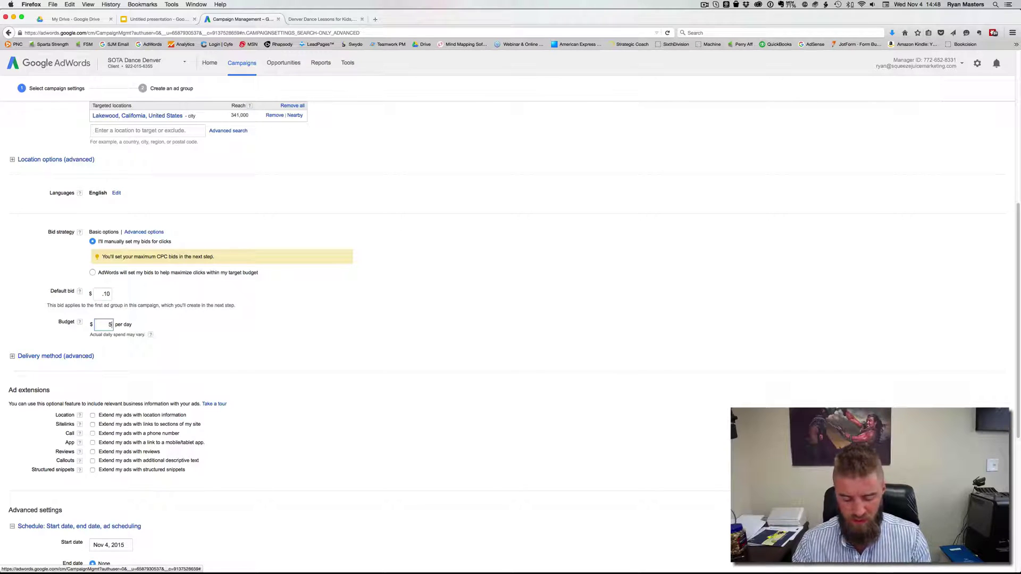
click(68, 356)
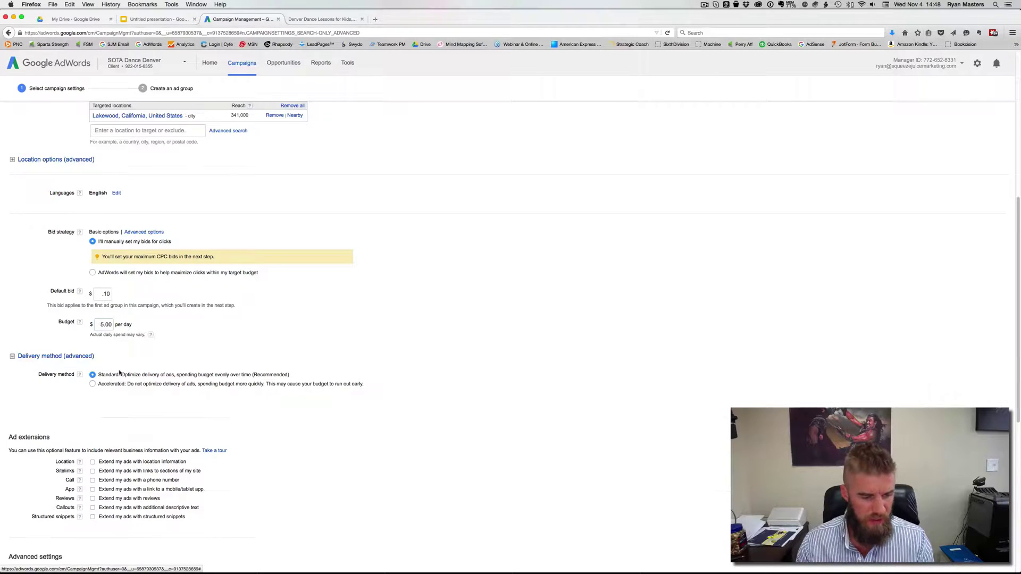
click(124, 383)
Add a call extension using the account's listed phone number
scroll(124, 384, down, 10)
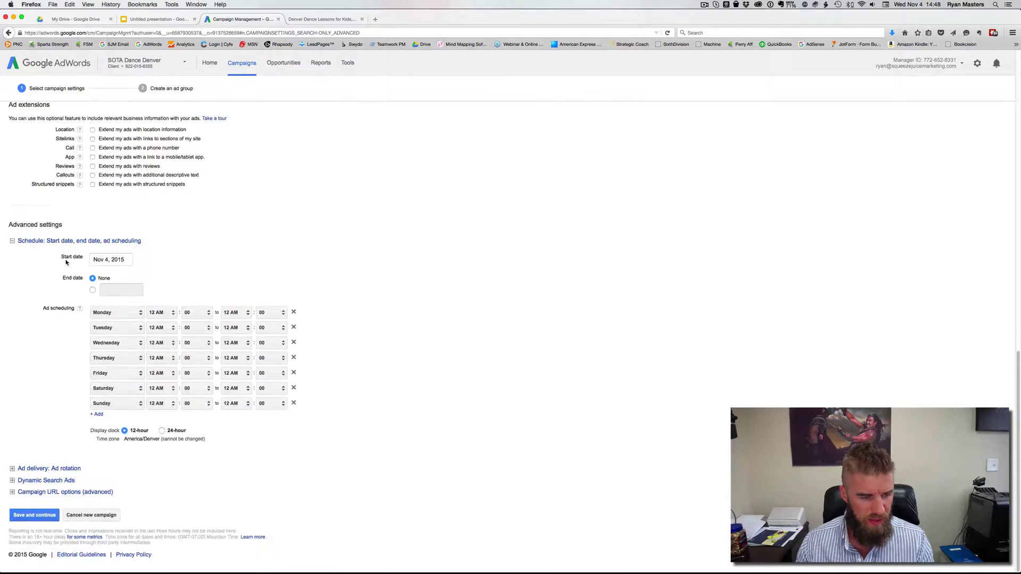
click(92, 148)
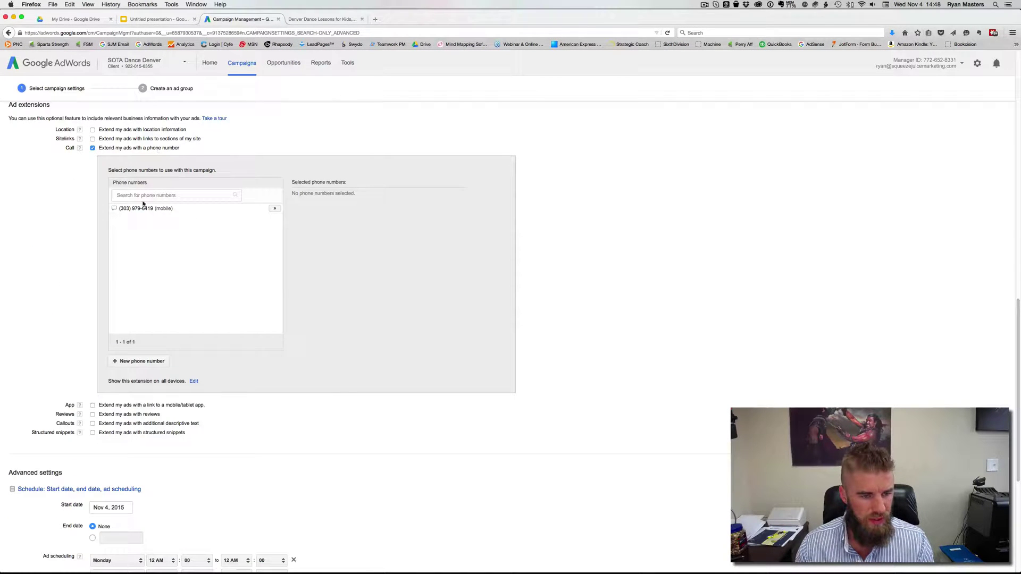
click(276, 210)
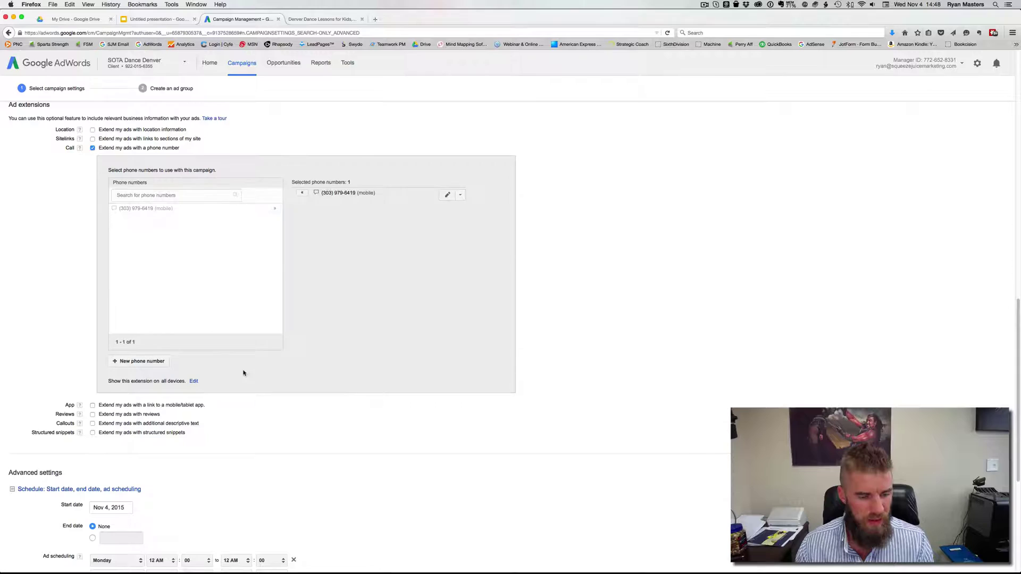
Set ad rotation to rotate evenly and save the campaign settings
scroll(175, 381, down, 7)
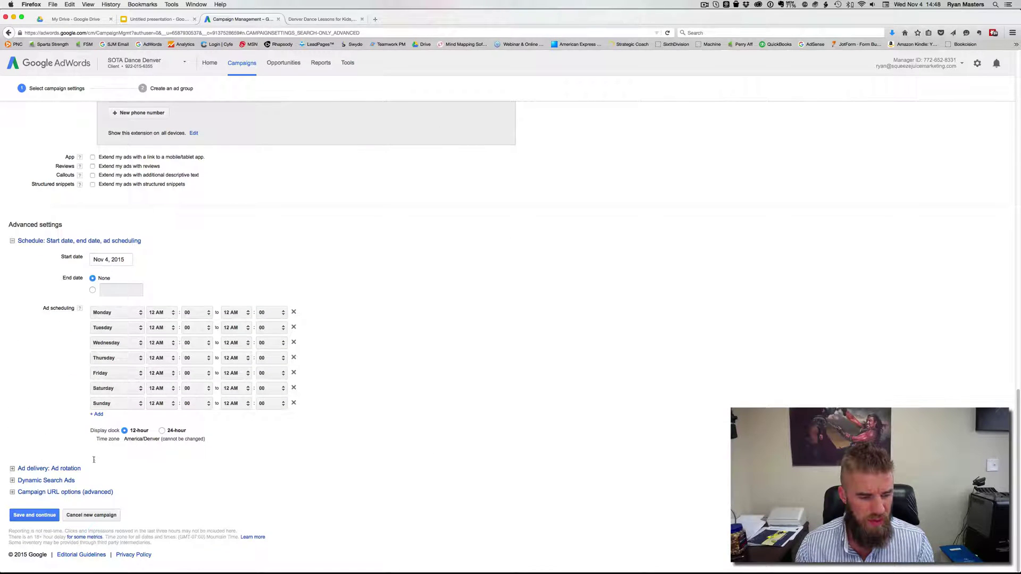
click(45, 468)
scroll(139, 407, down, 3)
click(117, 422)
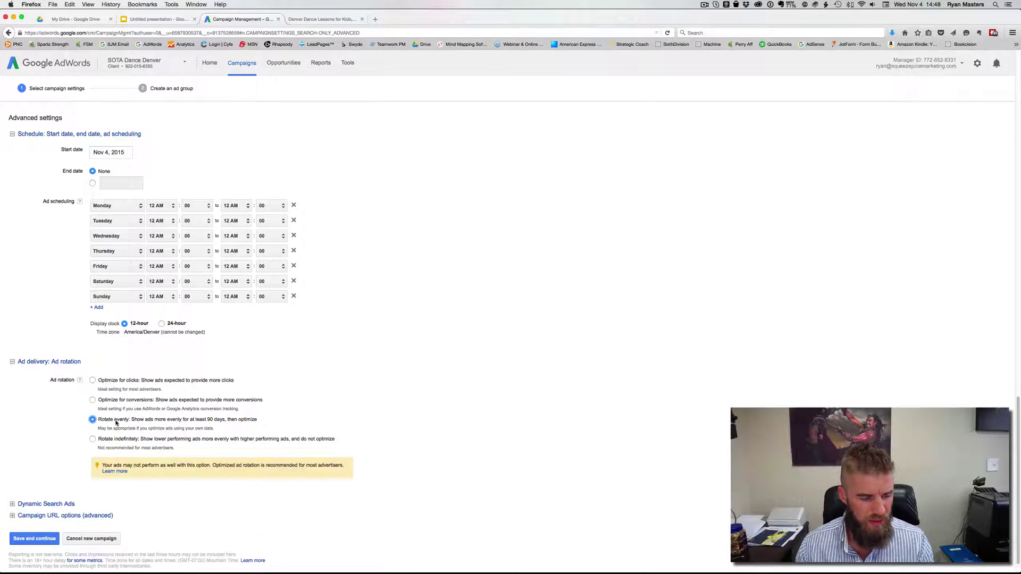
scroll(75, 468, down, 1)
click(35, 515)
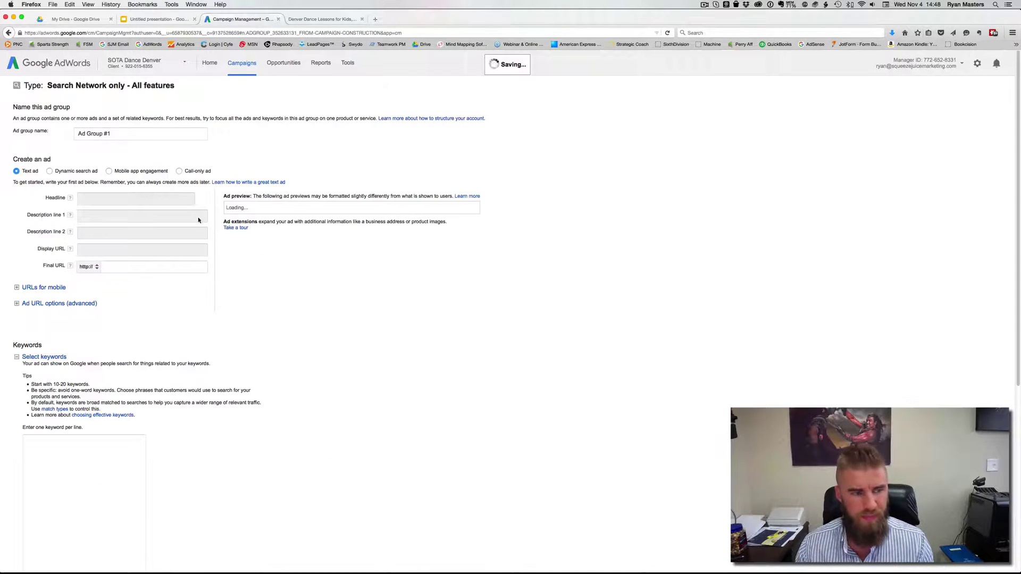
Rename the ad group to 'kid Dances Lessons' and view the studio's kids dance landing page
click(113, 133)
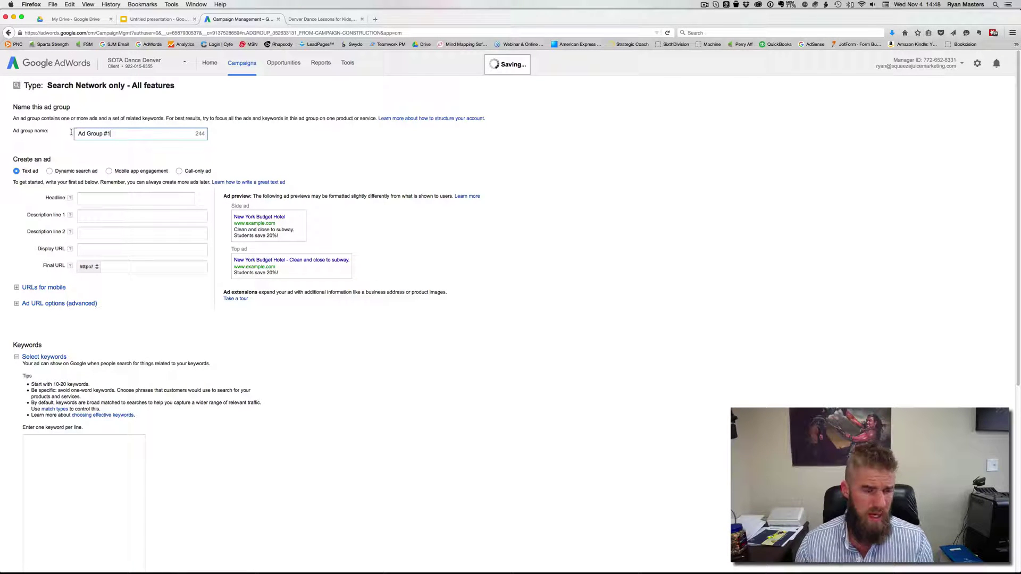
drag(71, 132, 71, 134)
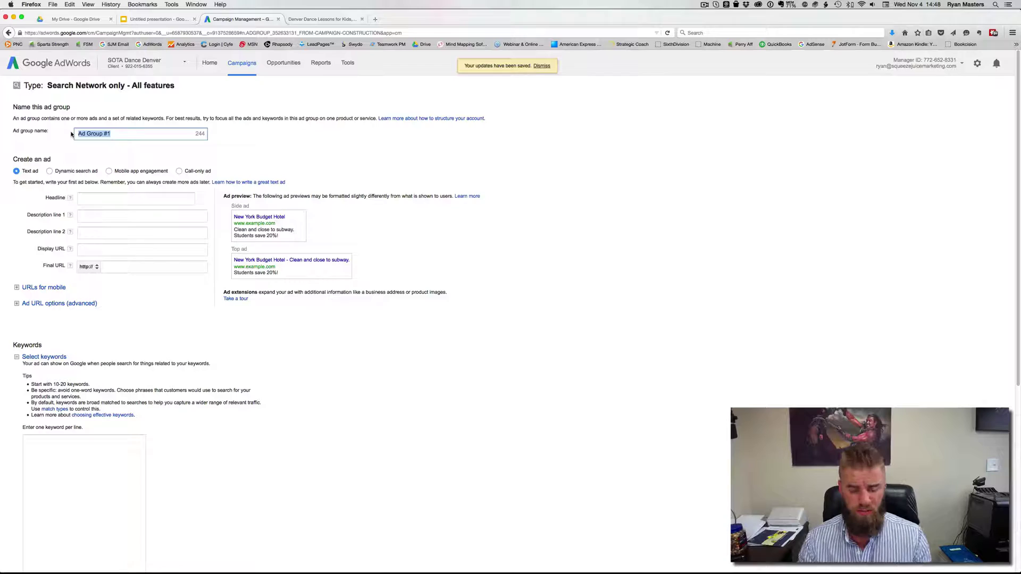
text(k)
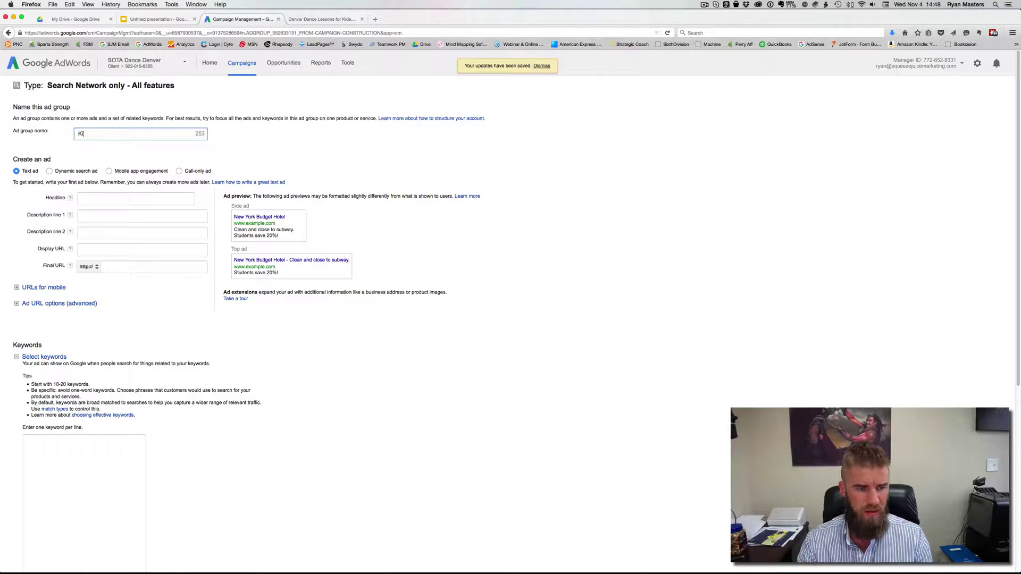
text(id D)
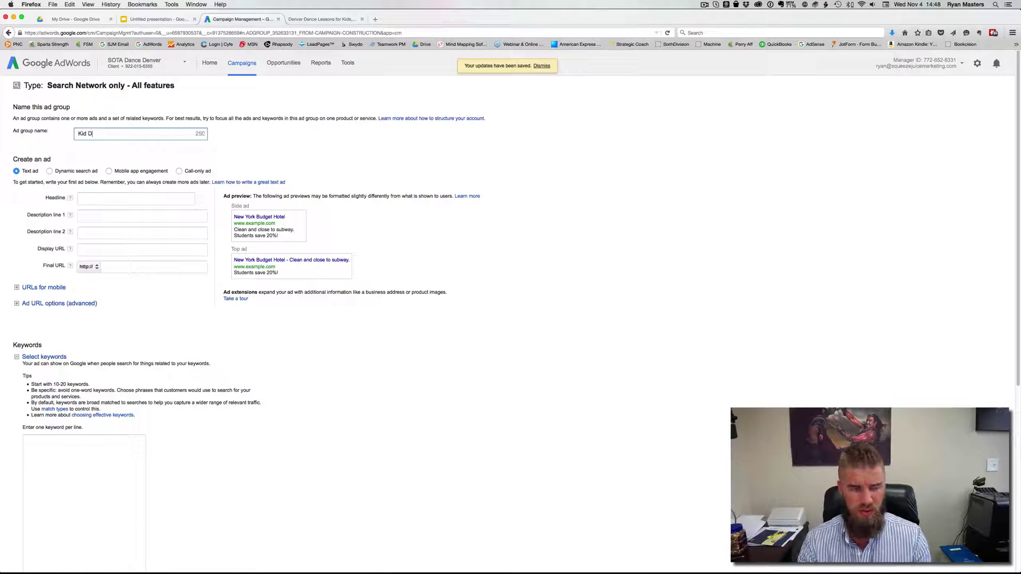
text(ances Lessons)
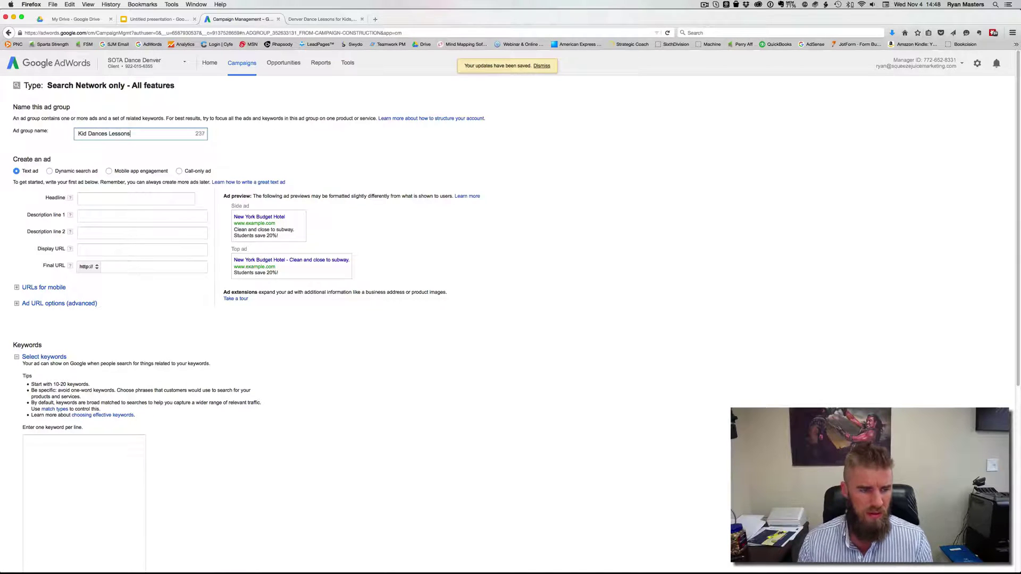
click(133, 199)
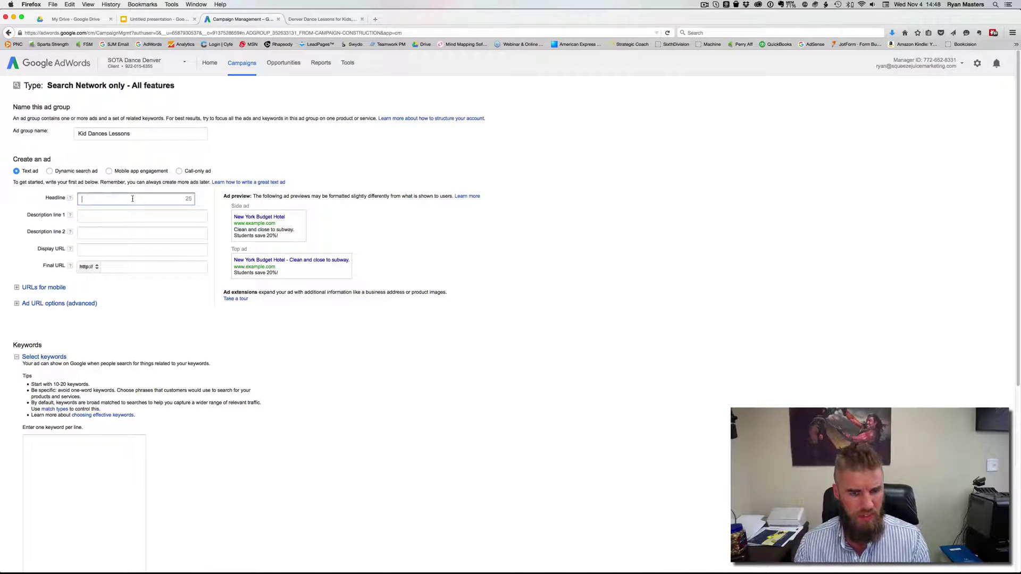
click(321, 19)
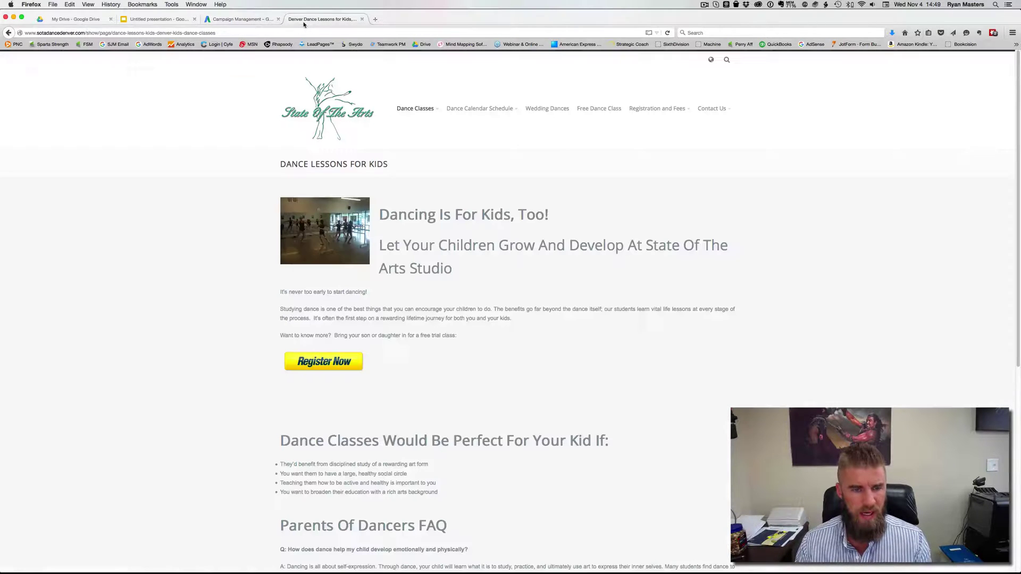
Load google.com in a new browser tab
click(375, 20)
text(gogol)
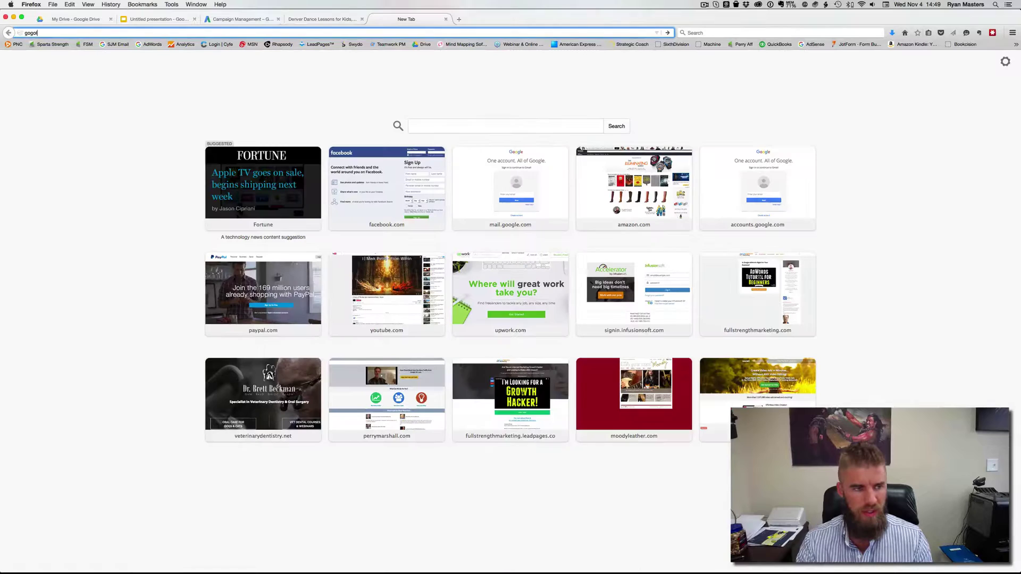
key(BackSpace)
text(ogle.com/)
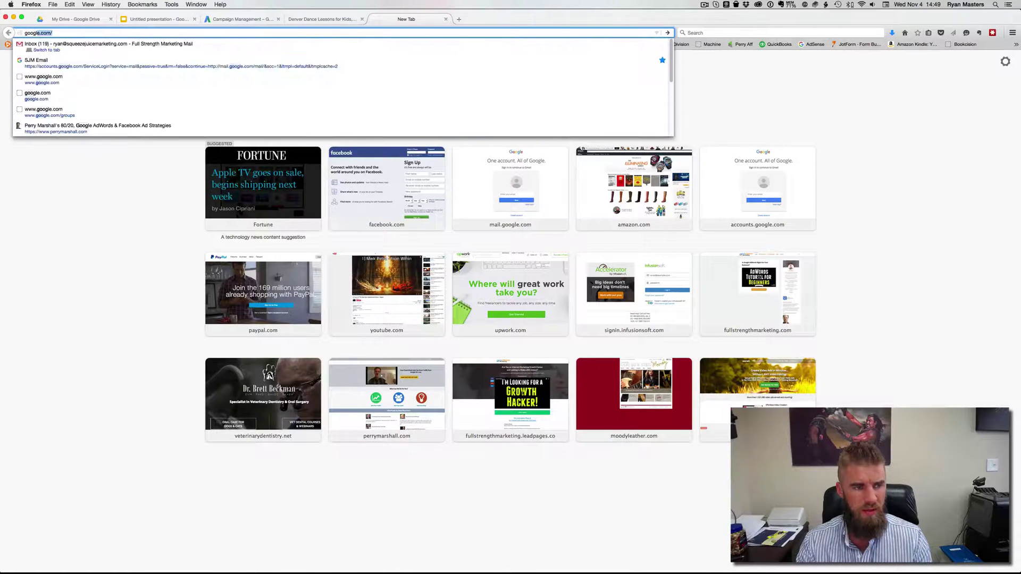
key(Return)
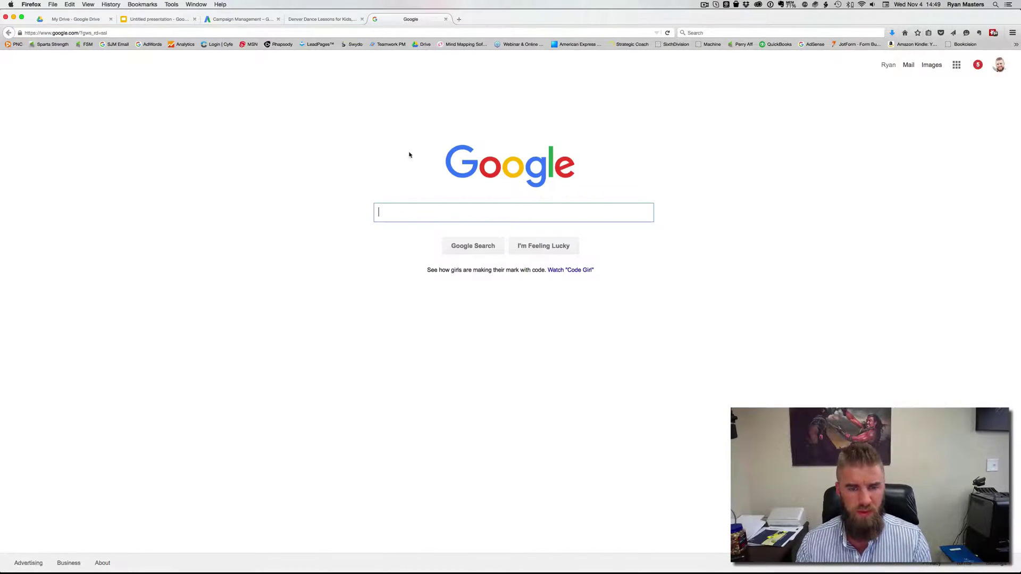
Search Google for 'kids dance lessons'
text(kids dance d)
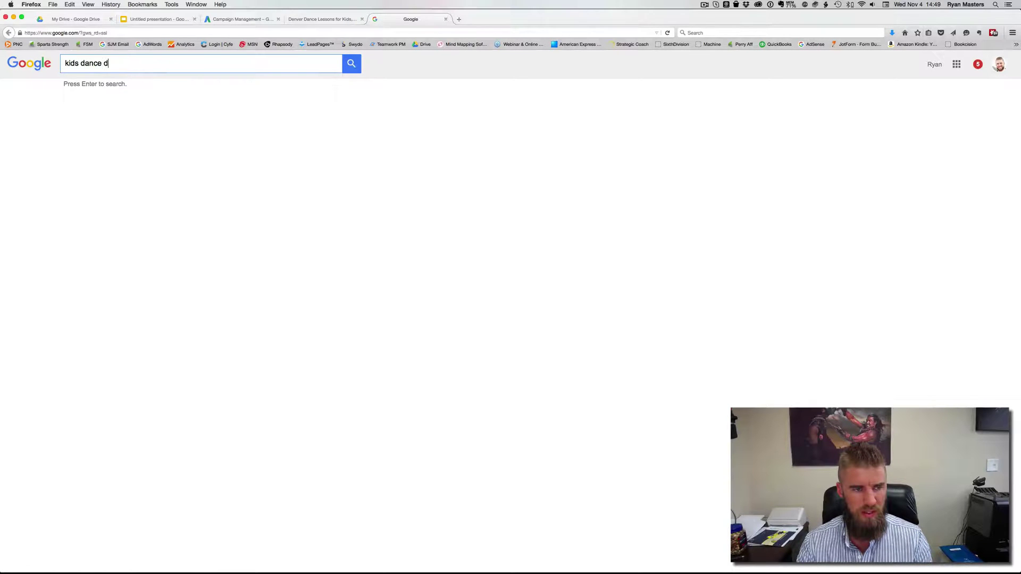
key(BackSpace)
text(lessons)
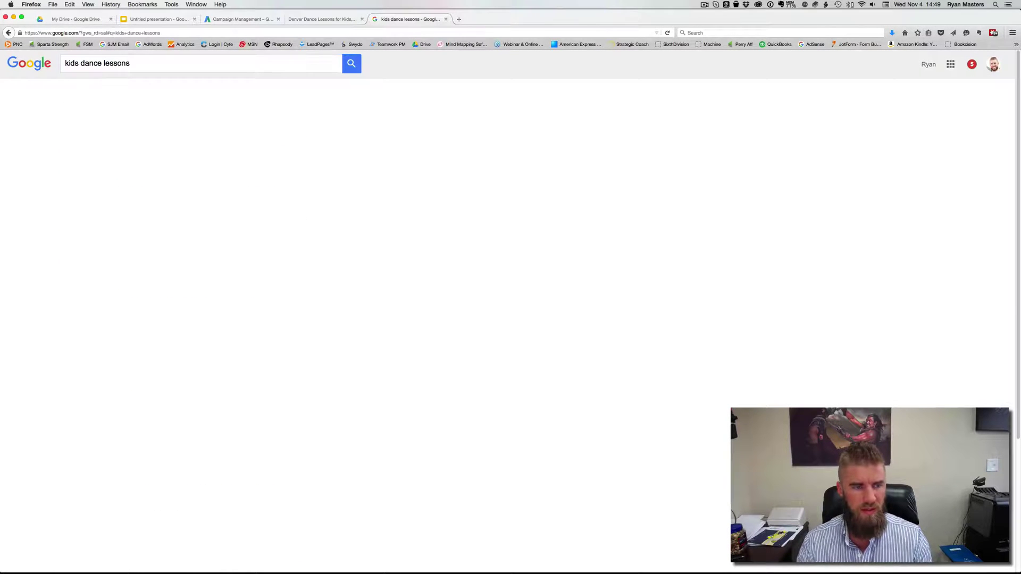
key(Return)
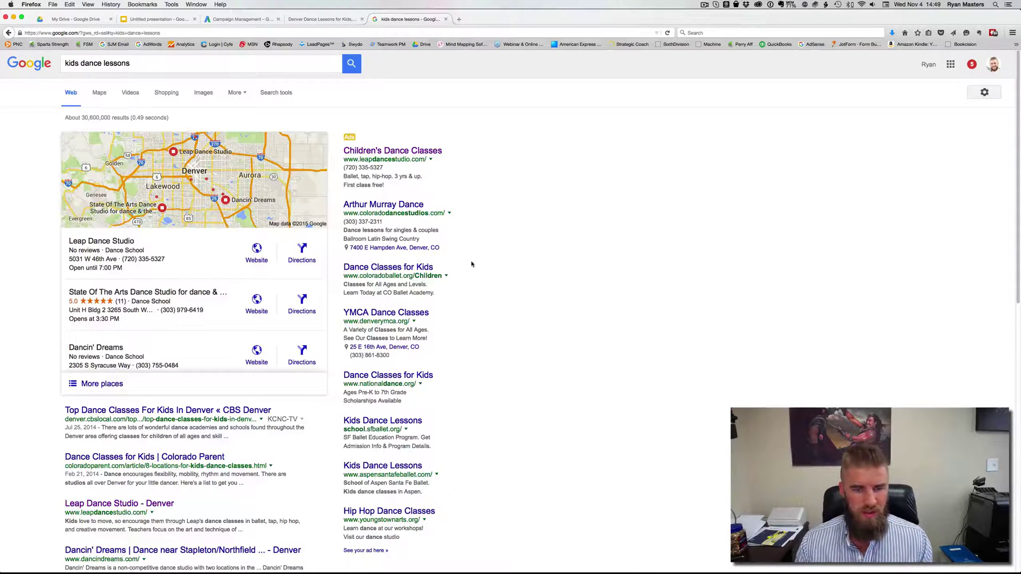
Look through the competing kids dance lessons ads, then view the studio's dance lessons page
scroll(405, 125, down, 2)
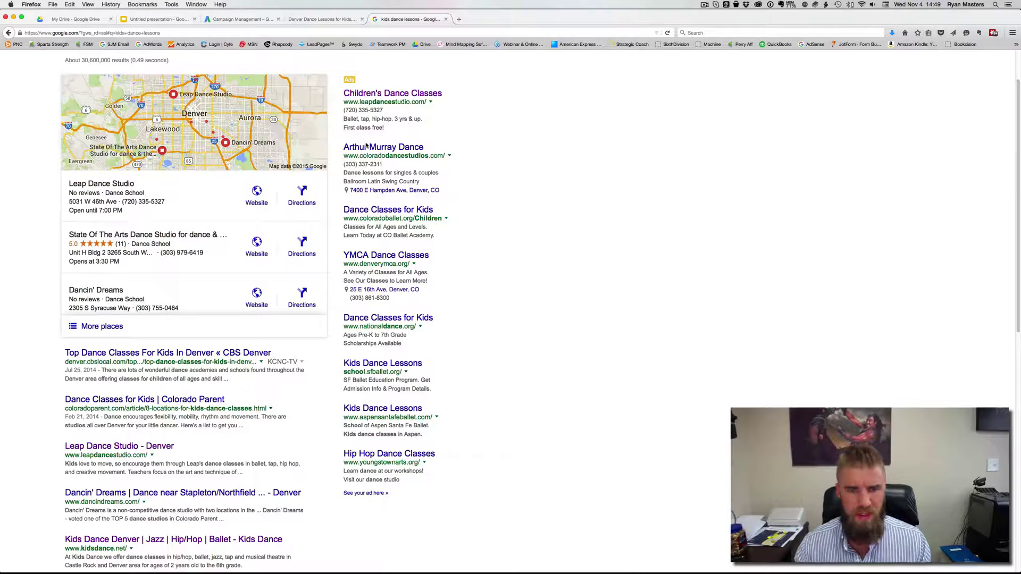
scroll(420, 174, down, 3)
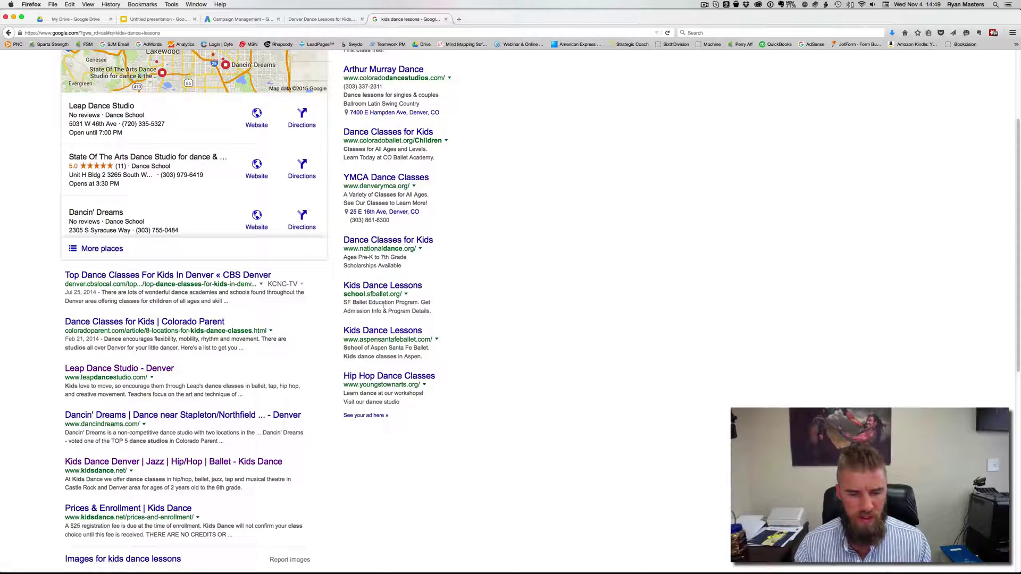
click(323, 20)
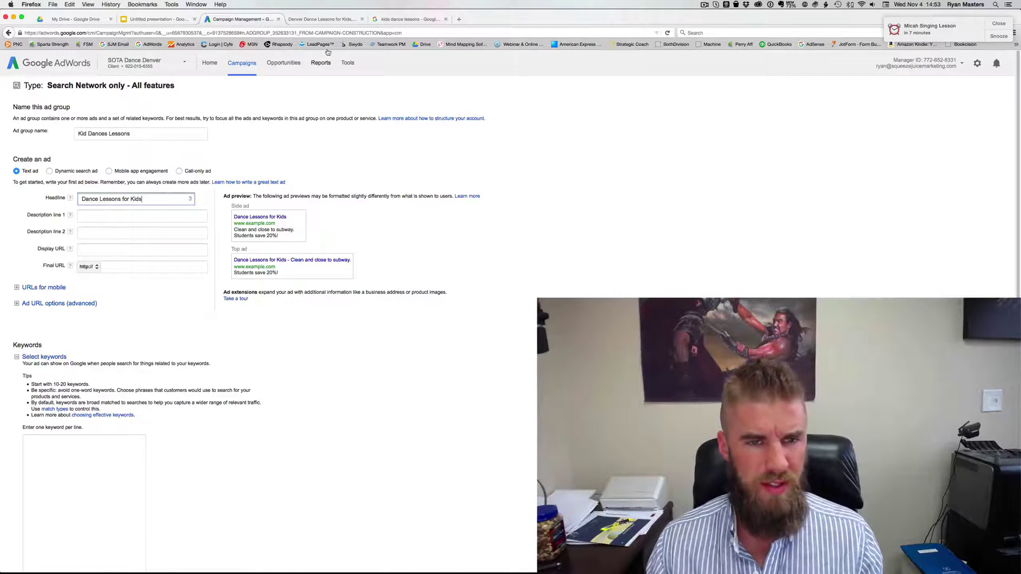
Compare the studio's page and the search results, then return to the ad form
click(318, 19)
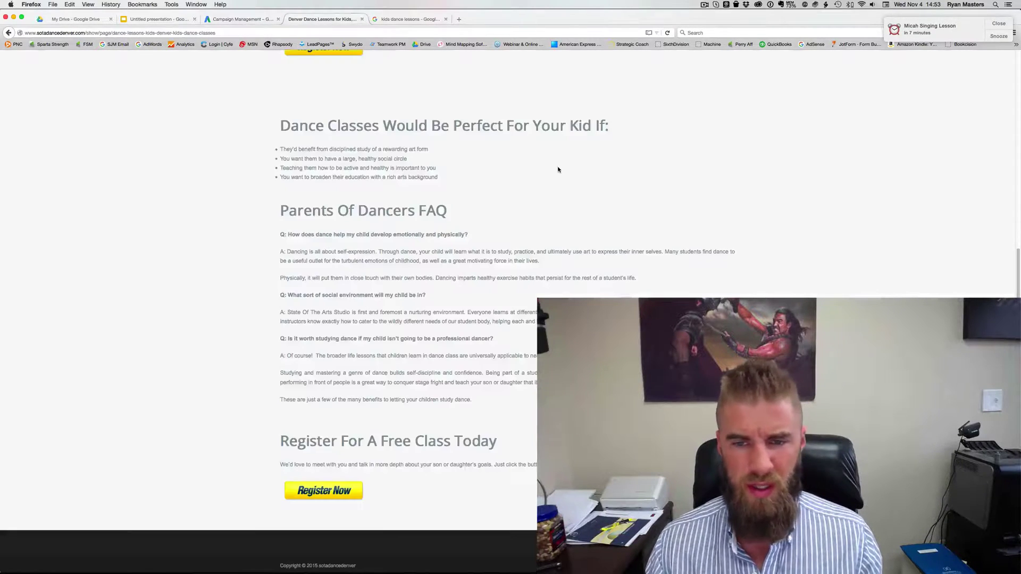
click(410, 19)
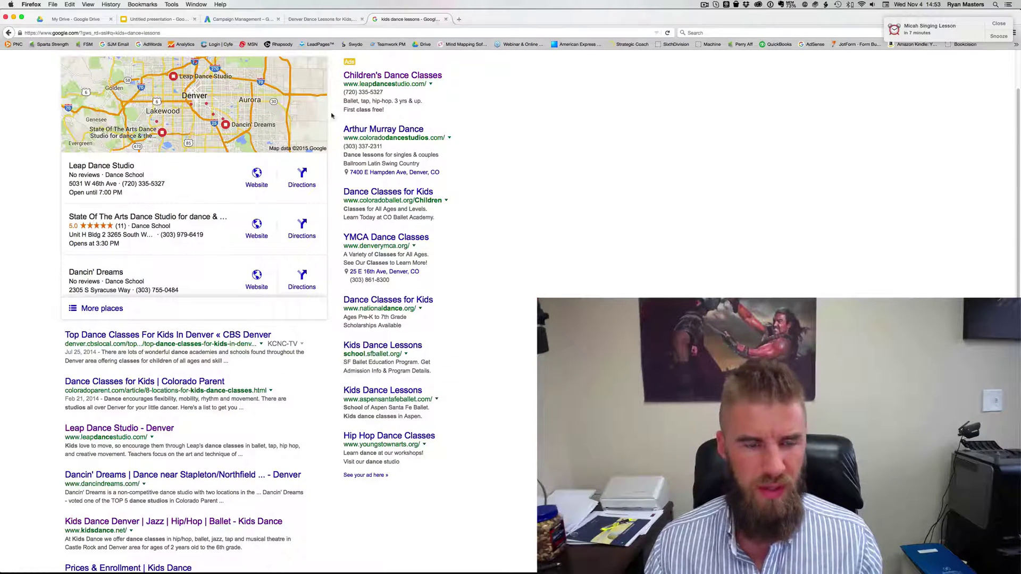
click(159, 19)
click(240, 19)
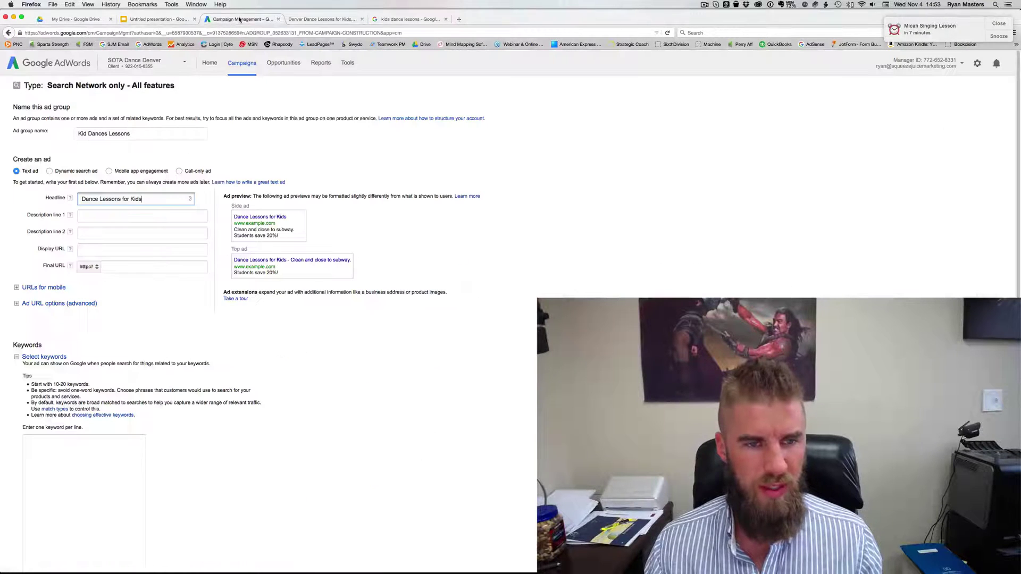
Enter 'Boost Confidence & Social Skills.' as description line 1
click(130, 214)
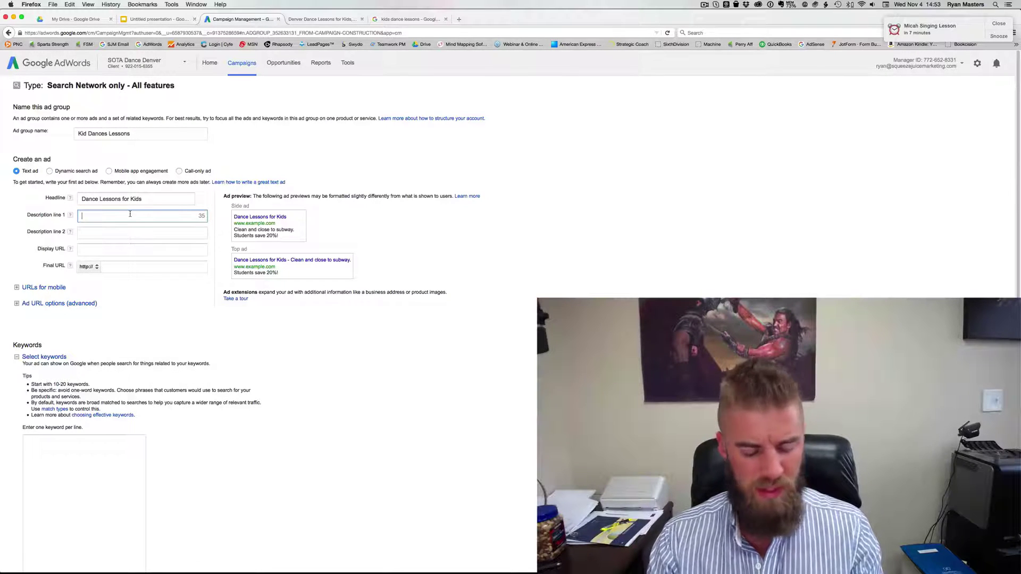
text(Booss)
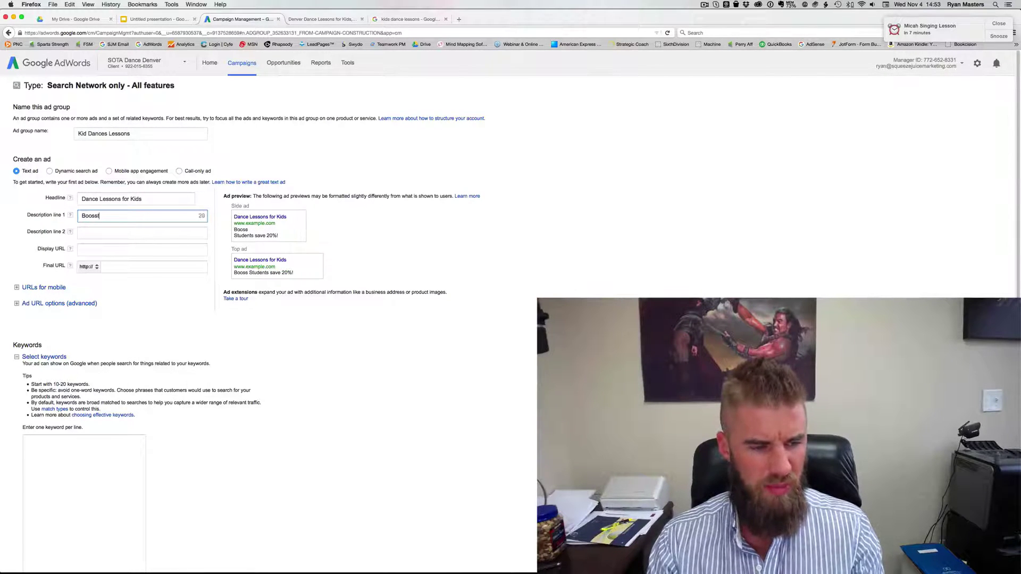
key(BackSpace)
text(t Confiden)
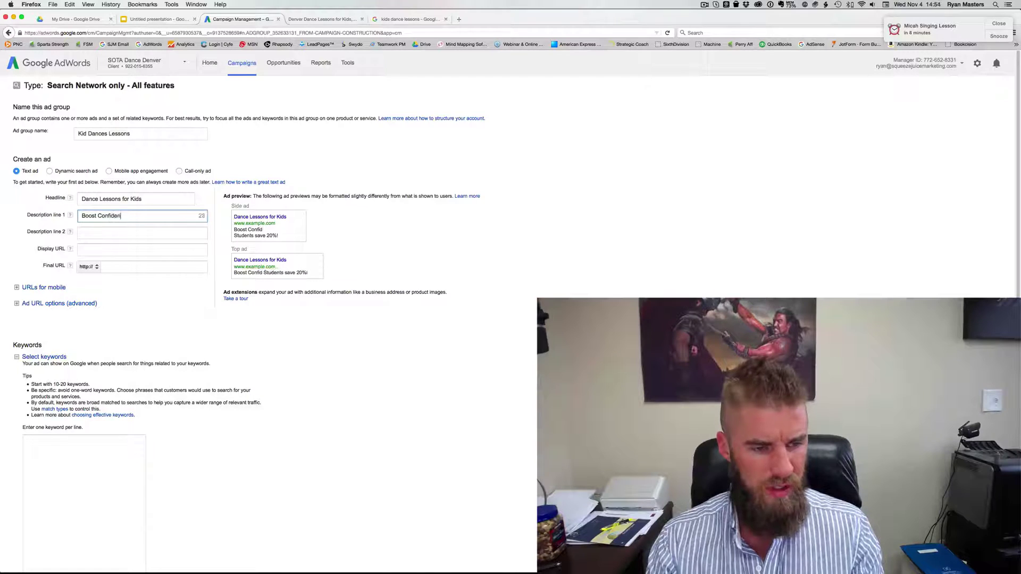
text(ce & S)
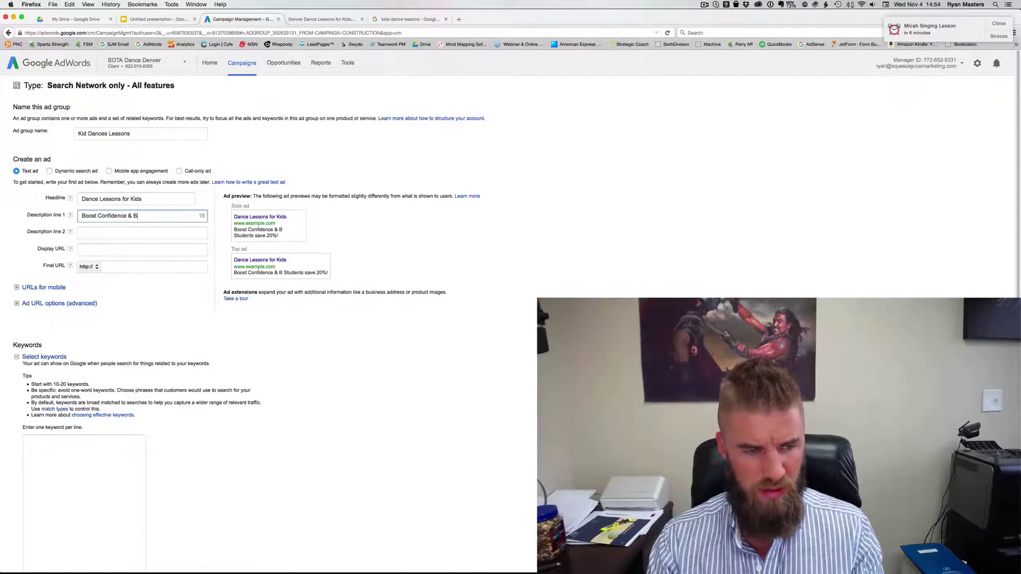
text(o)
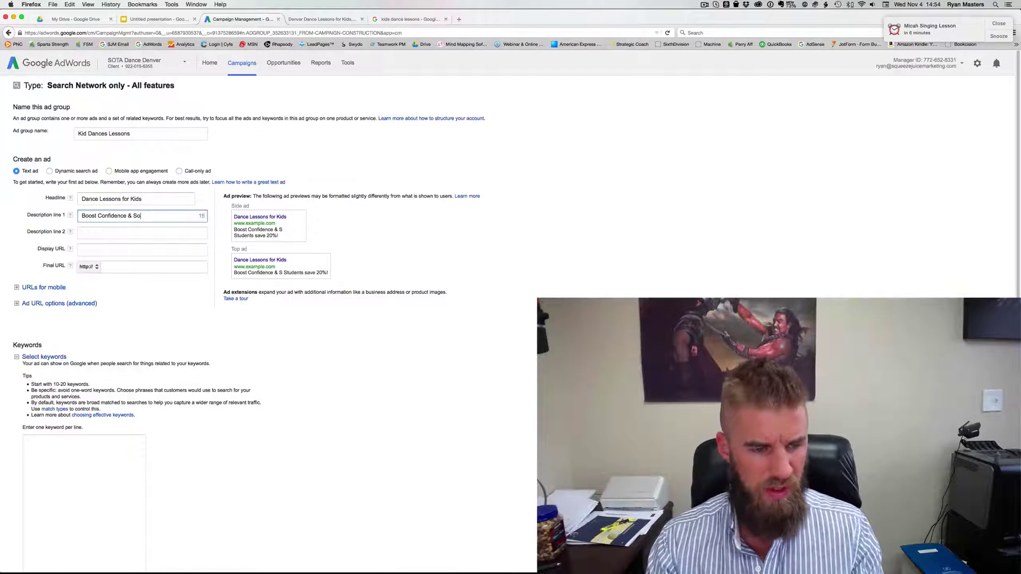
text(cial Kids)
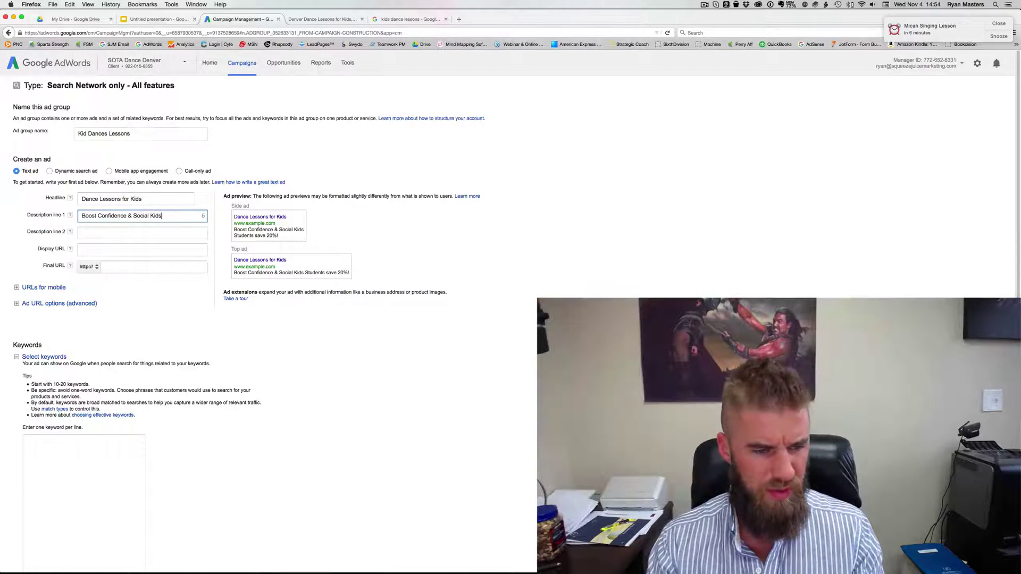
key(BackSpace)
key(BackSpace)
key(BackSpace)
key(BackSpace)
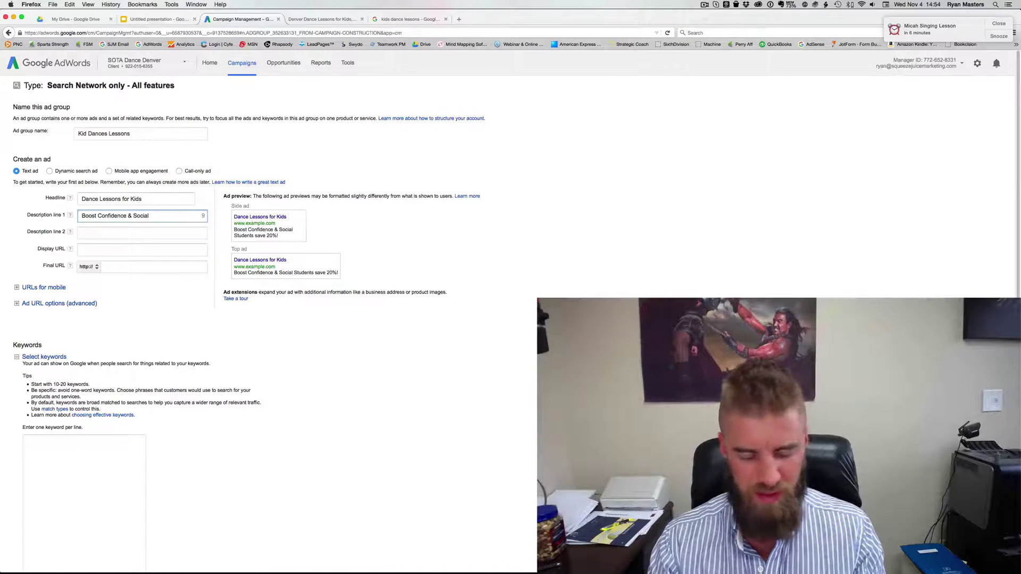
text(Skills.)
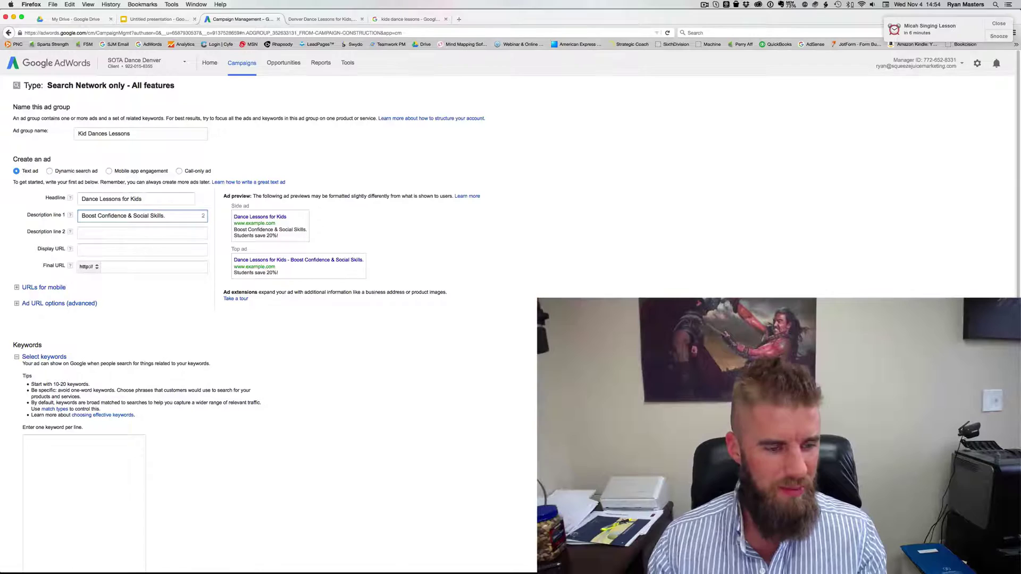
click(114, 234)
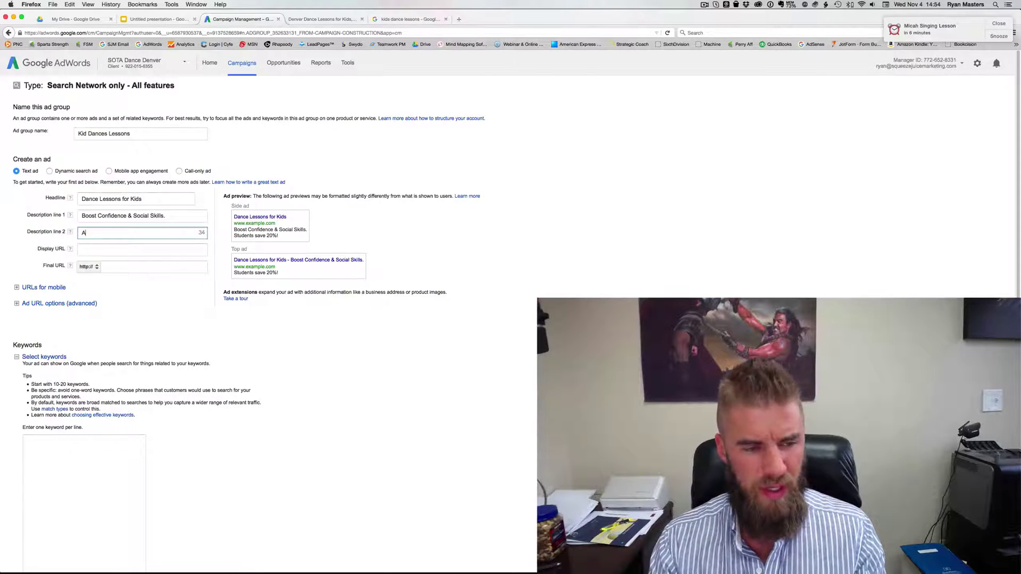
Write description line 2 as 'Fun Classes for Ages 3-18. Book Now'
text(ges 3-18)
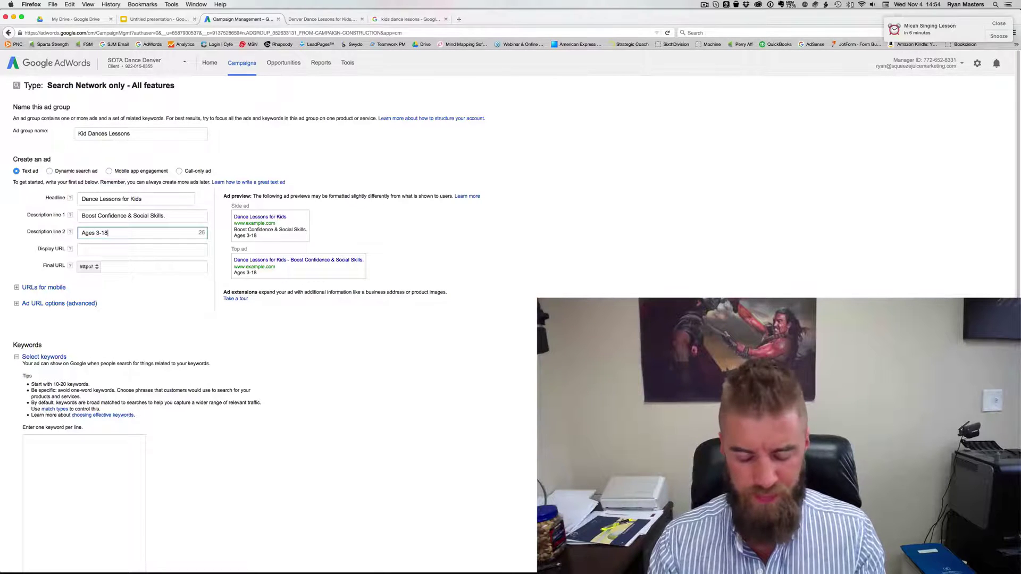
click(82, 233)
text(Fun Class)
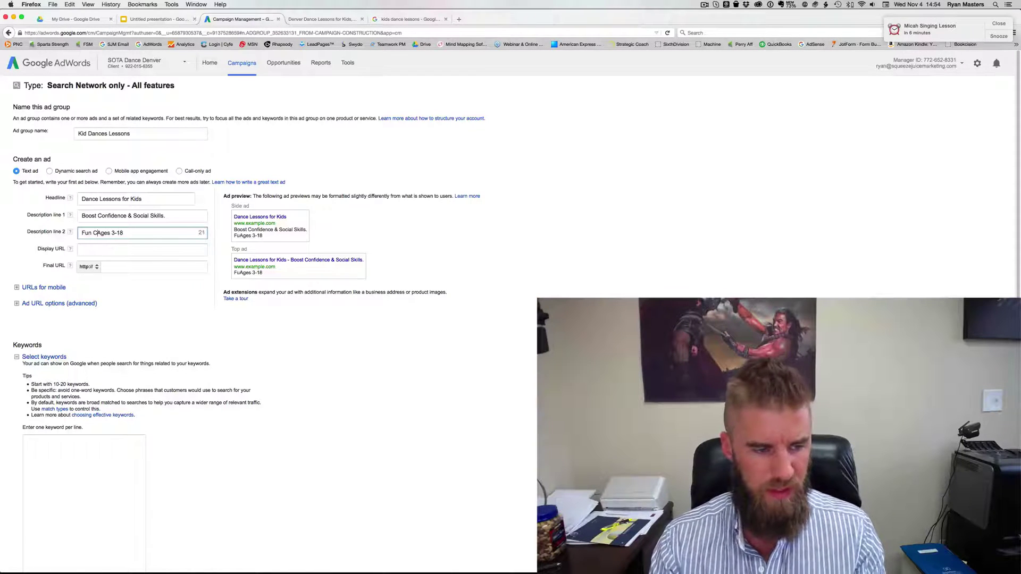
text(es for)
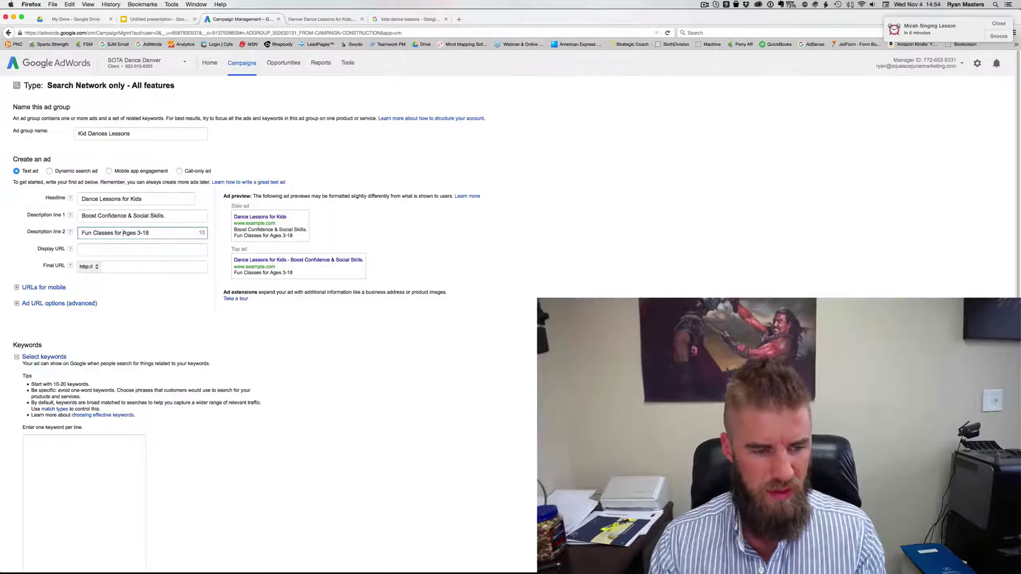
click(149, 233)
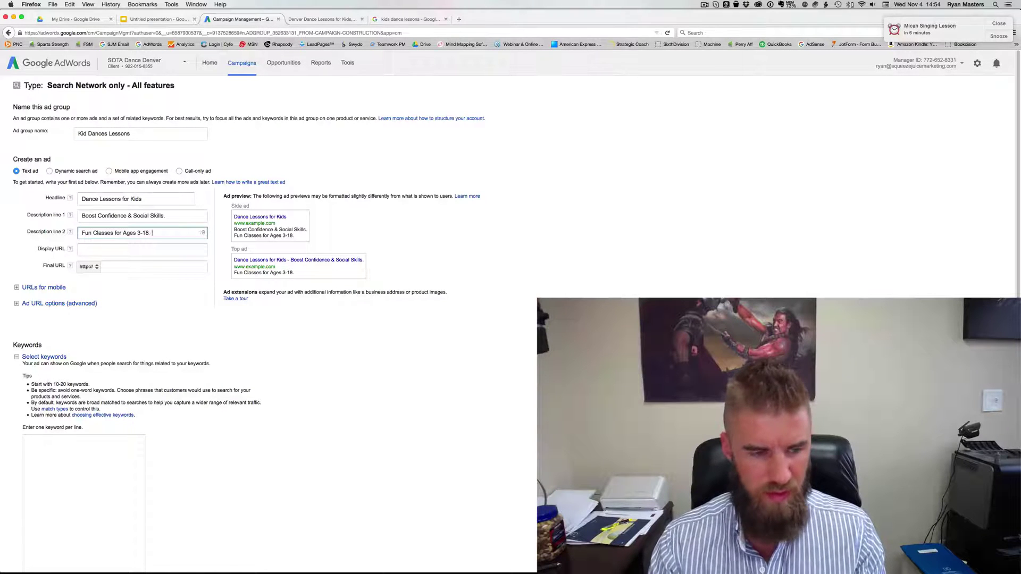
text(. Free T)
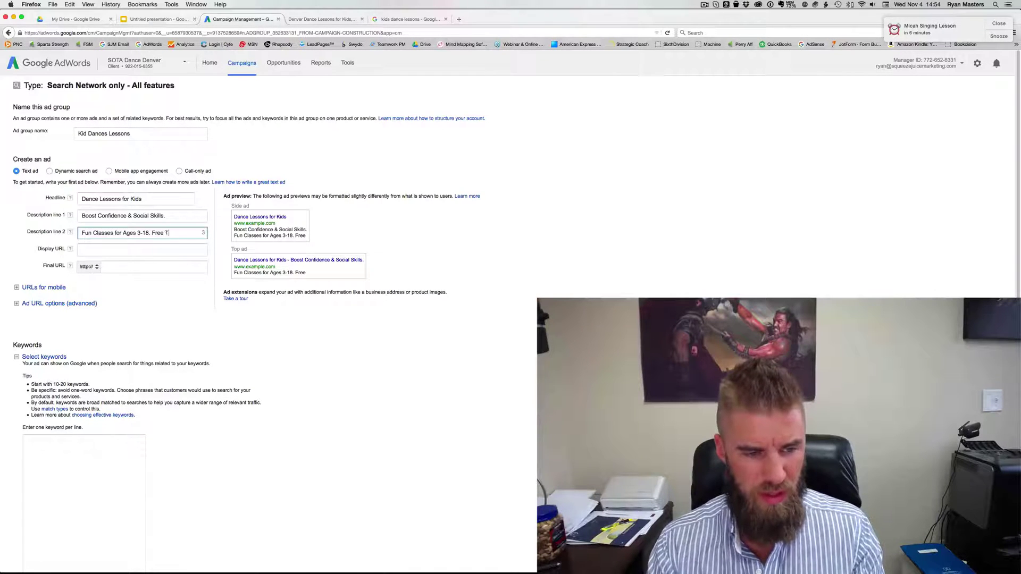
text(rial)
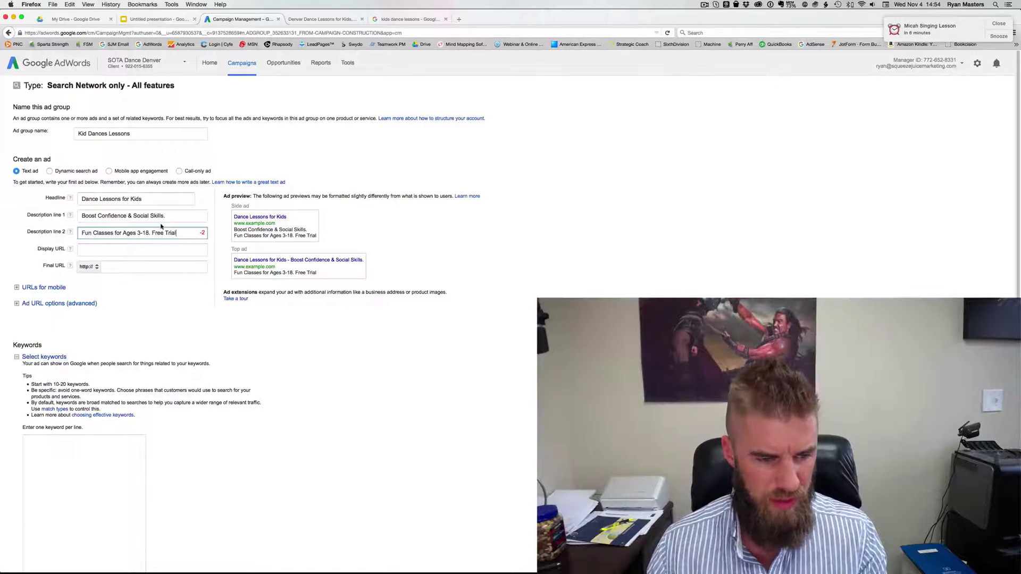
drag(152, 233, 203, 234)
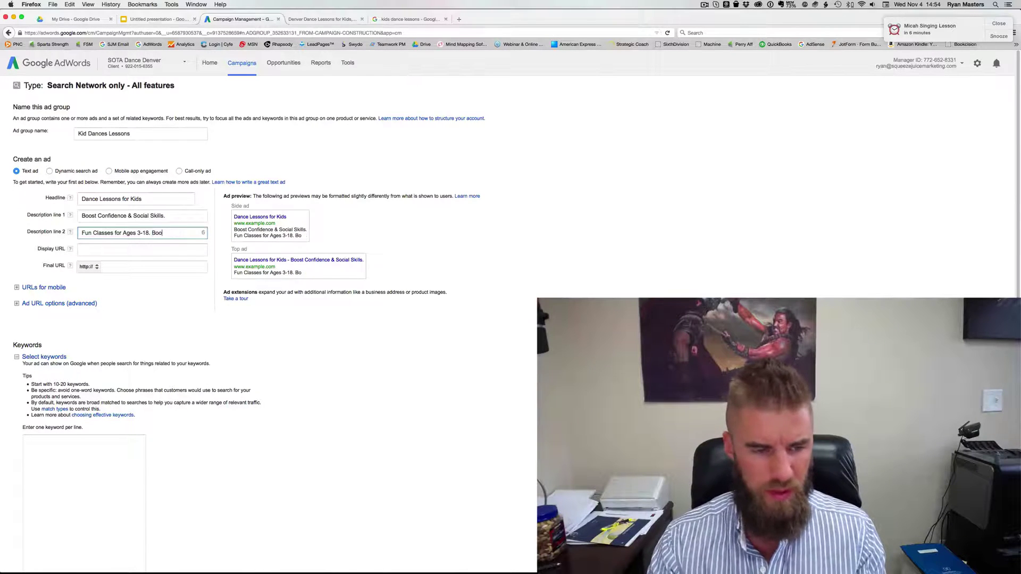
text(k )
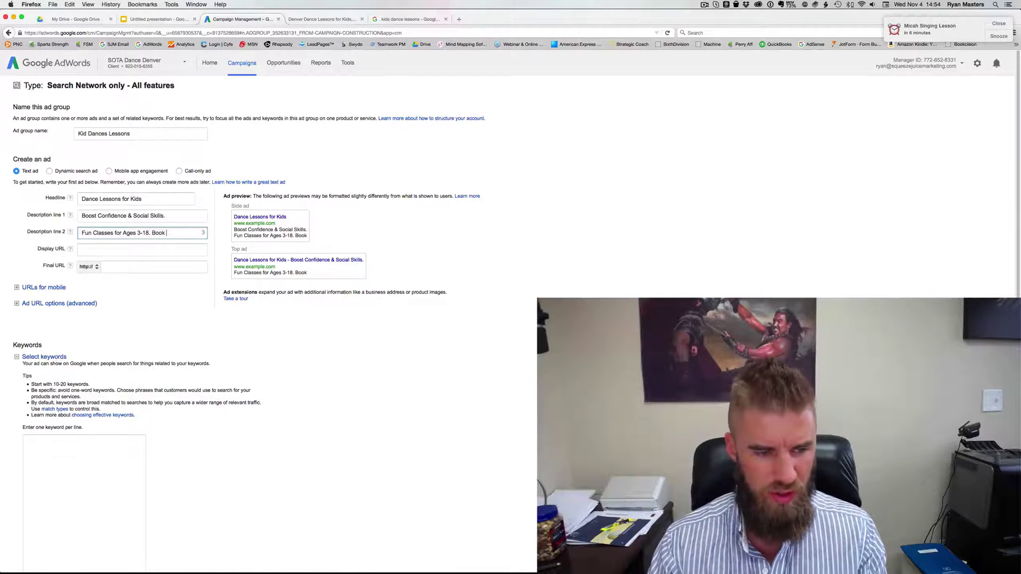
text(Now)
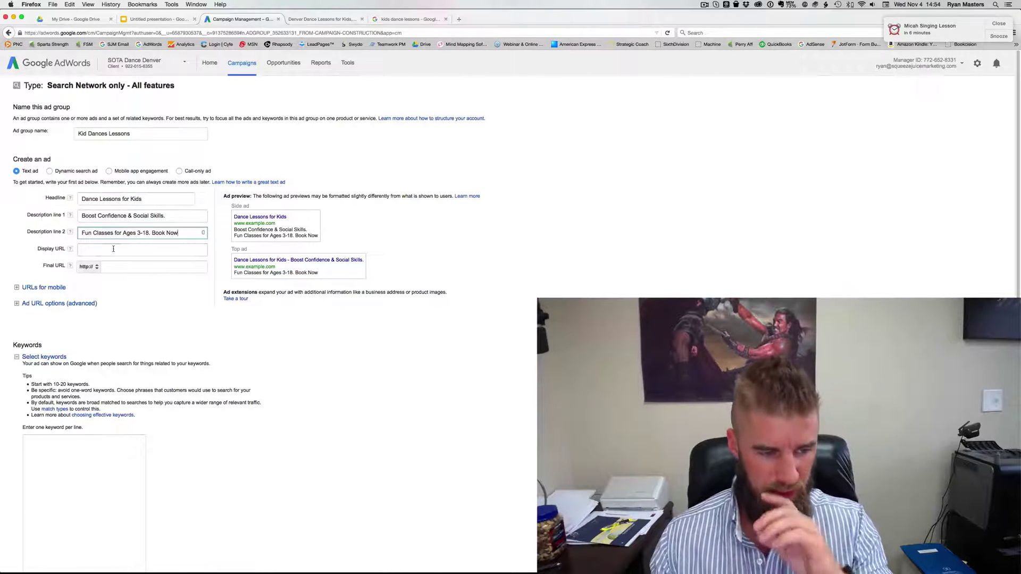
Copy the kids dance landing page address and paste it as the ad's Final URL
click(117, 250)
click(322, 19)
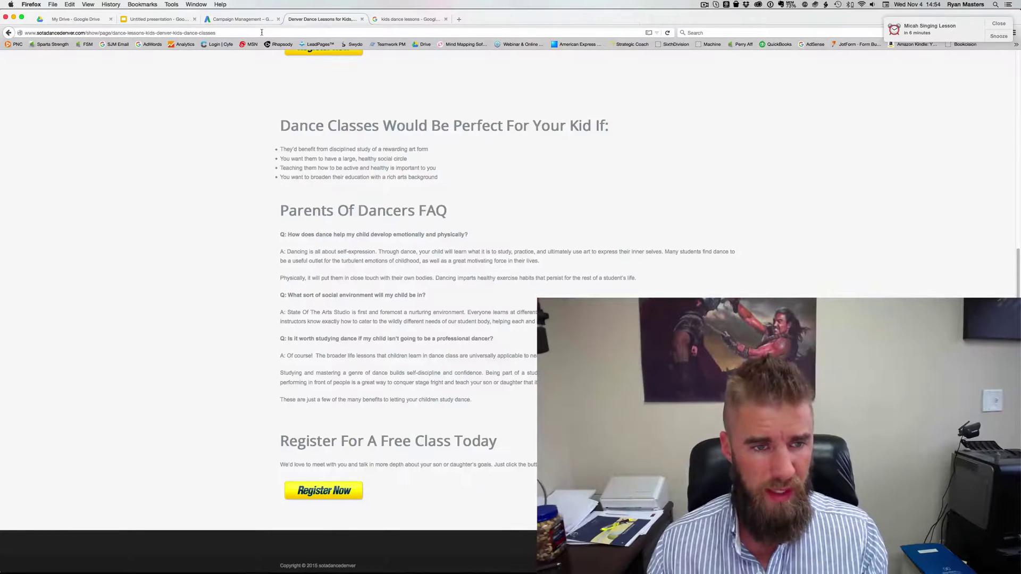
click(227, 31)
click(231, 20)
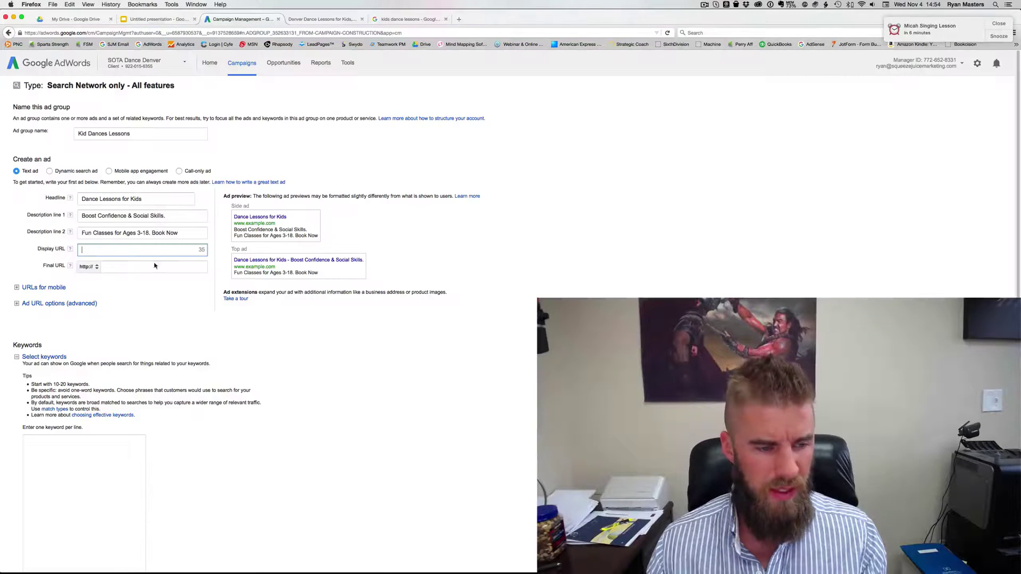
click(143, 267)
key(super+v)
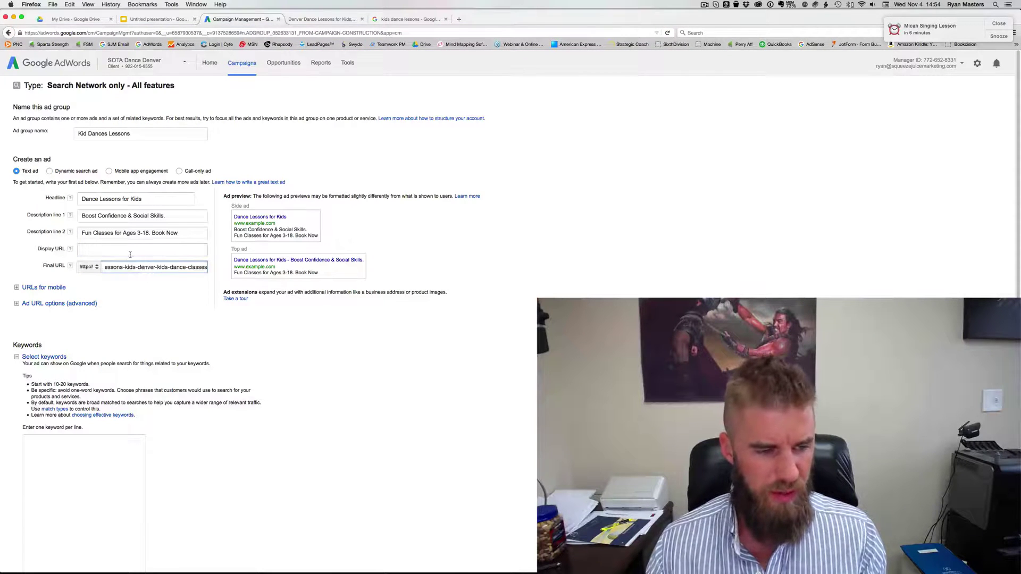
click(130, 254)
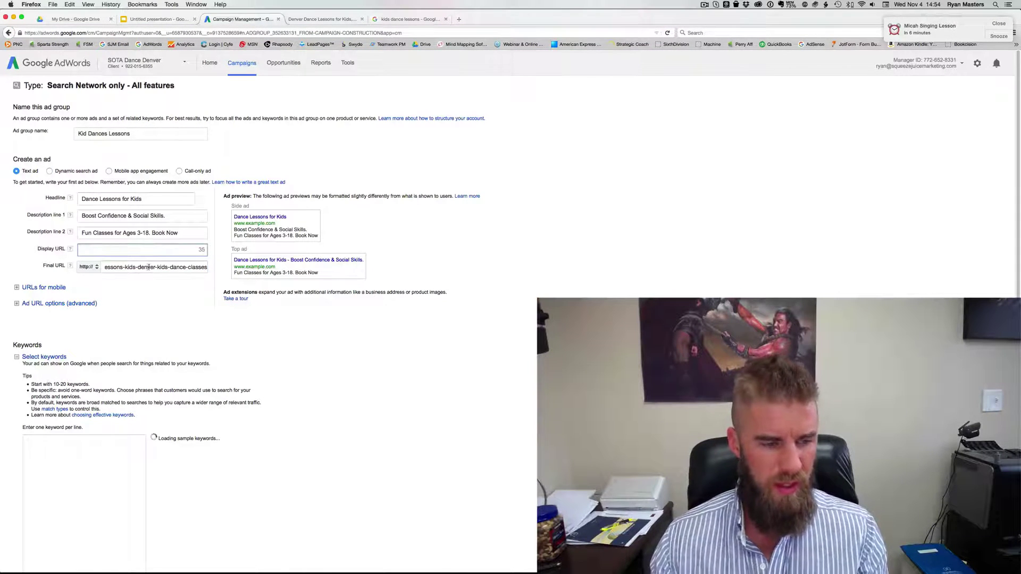
click(149, 267)
click(127, 255)
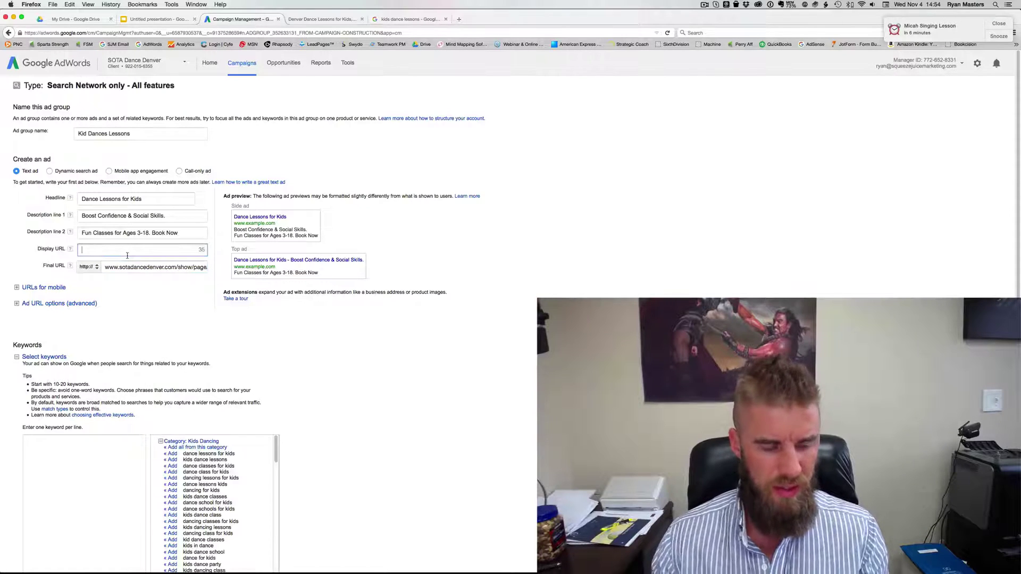
text(www.So)
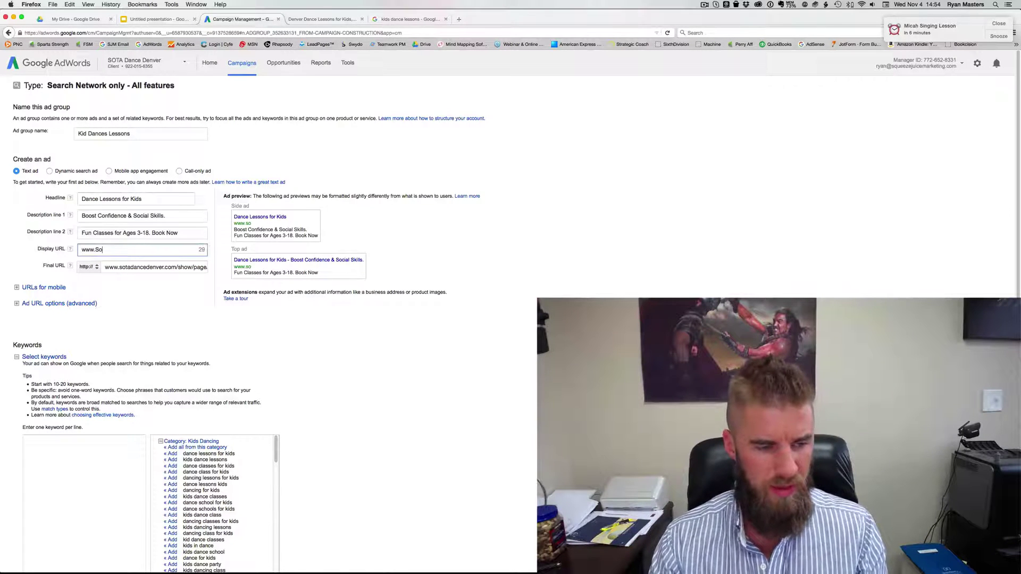
text(l)
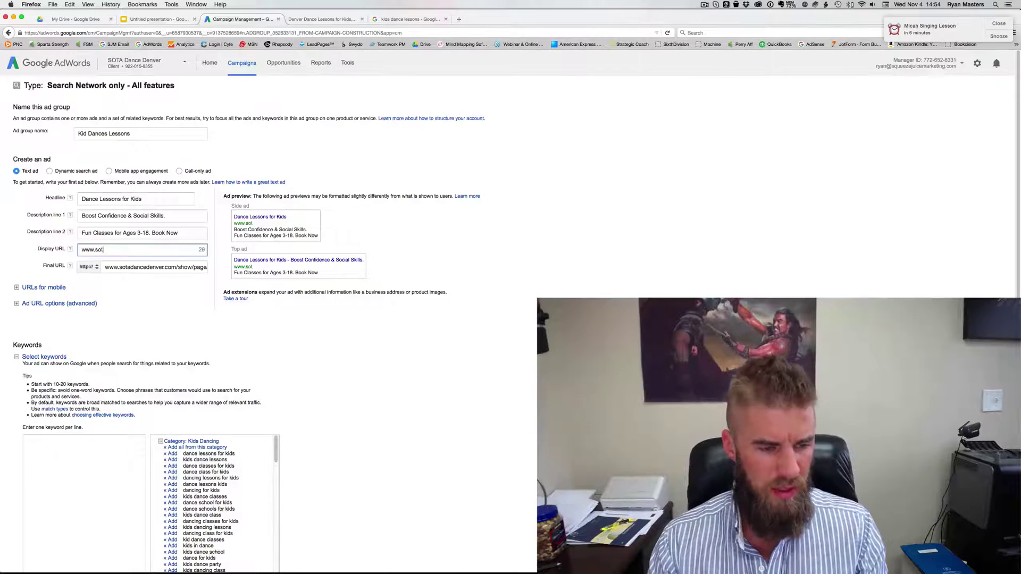
key(BackSpace)
text(tadancedenver.com)
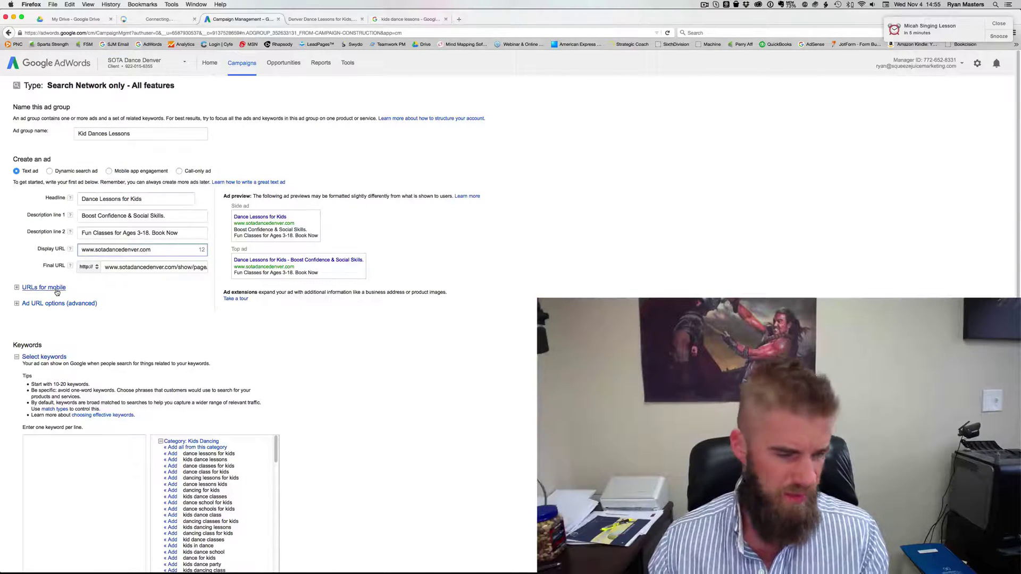
Add eight Kids Dancing keywords: dance lessons for kids, kids dance lessons, dance classes for kids, dance class for kids, dancing lessons for kids, dance lessons kids, dancing for kids, kids dance classes
scroll(98, 351, down, 4)
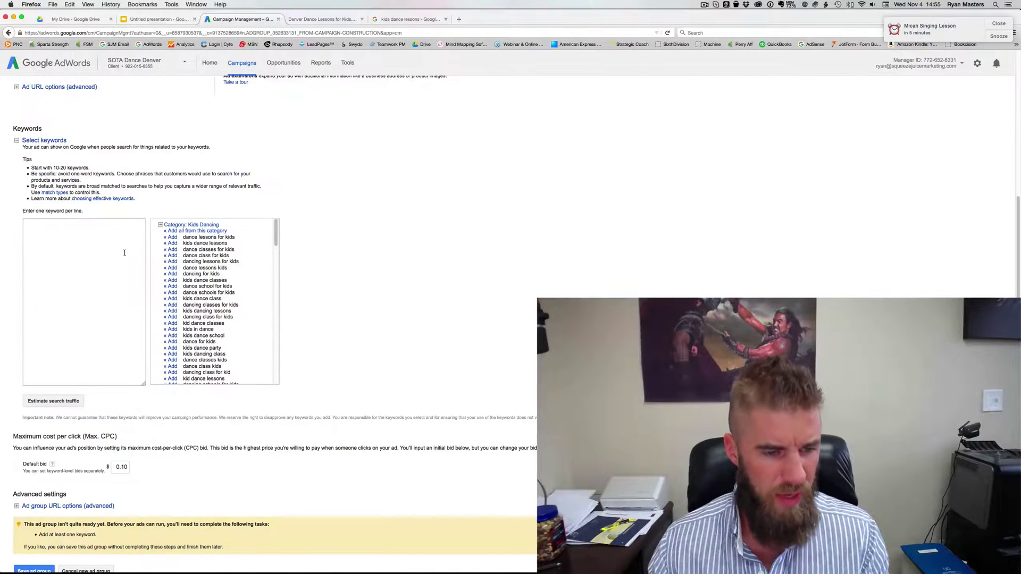
scroll(308, 236, up, 2)
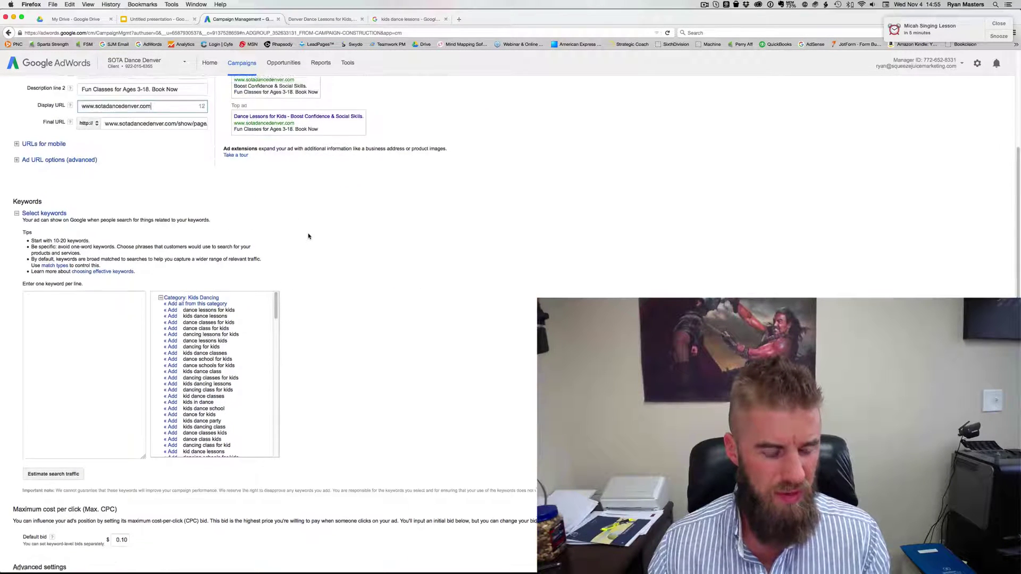
scroll(309, 236, down, 1)
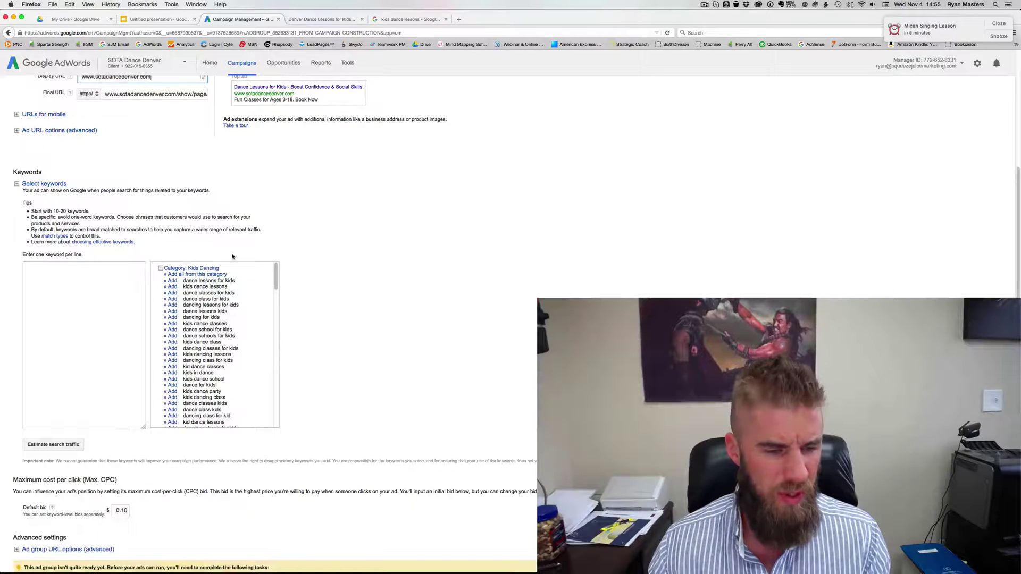
click(172, 280)
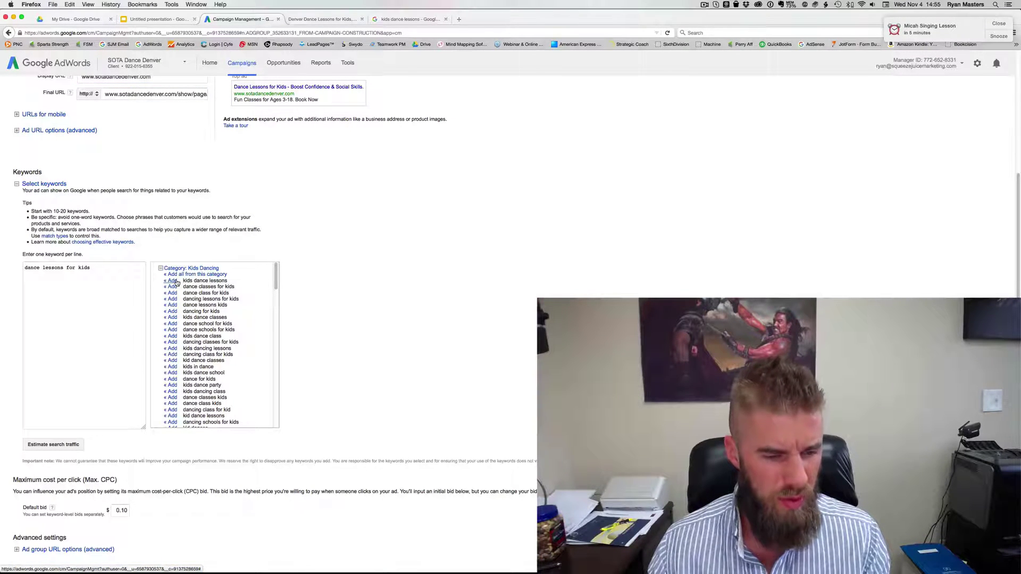
click(173, 281)
click(173, 281)
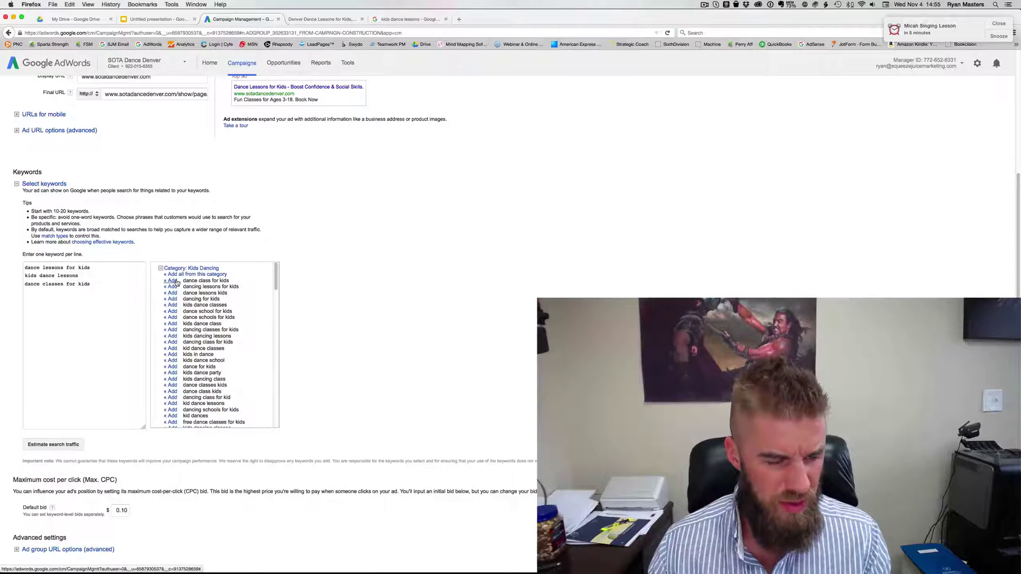
click(176, 282)
click(177, 282)
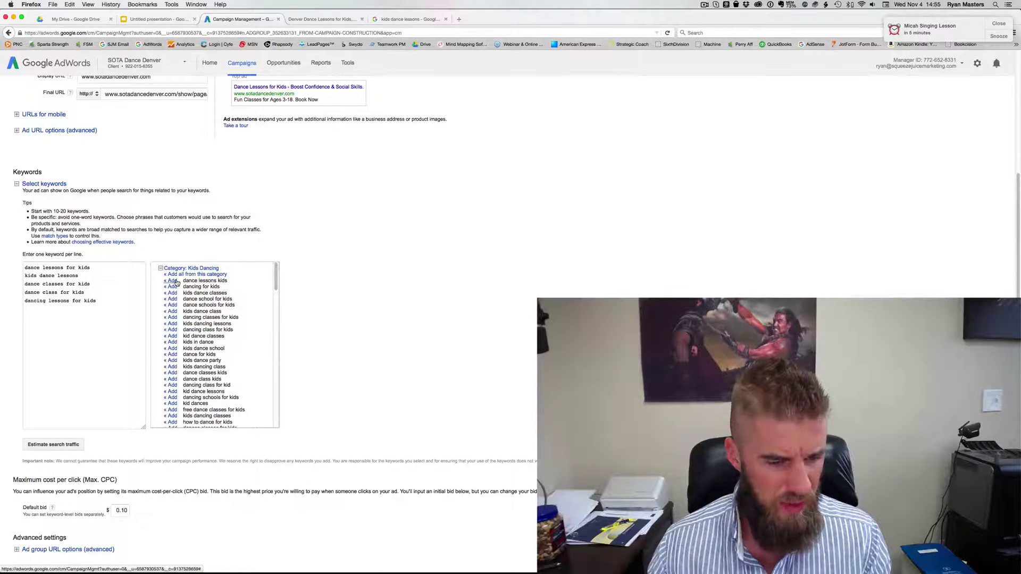
click(176, 282)
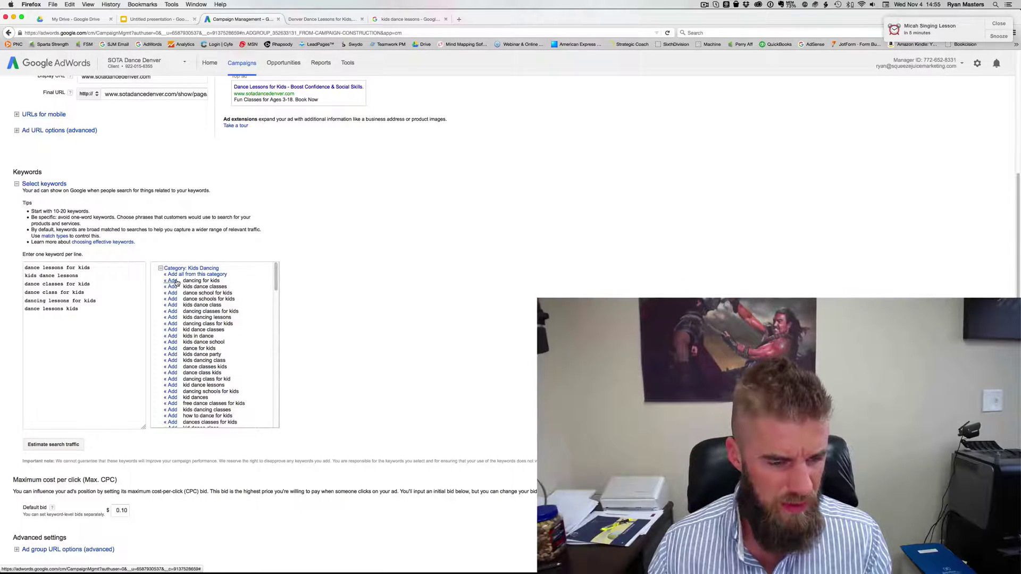
click(177, 282)
click(176, 281)
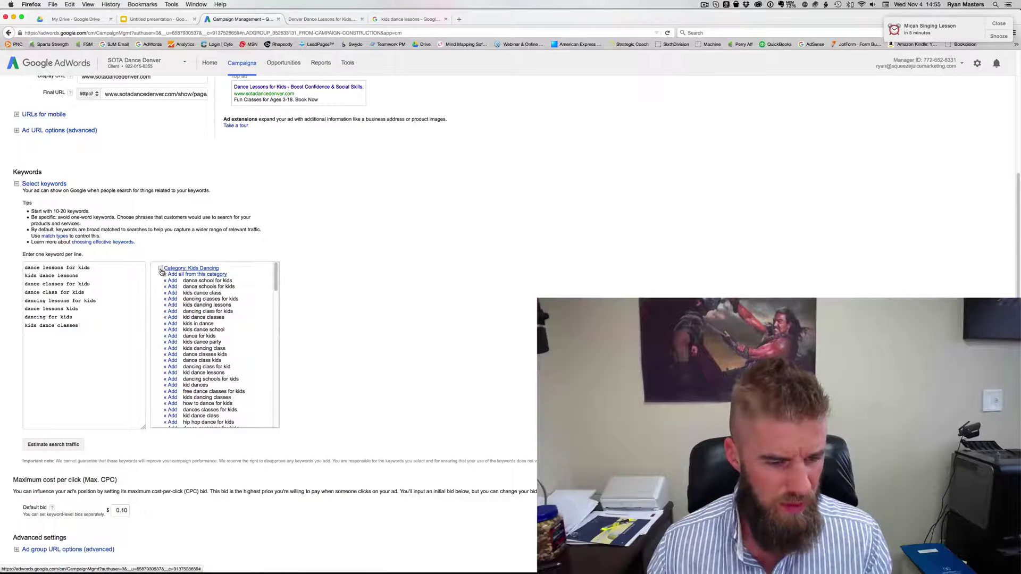
click(161, 269)
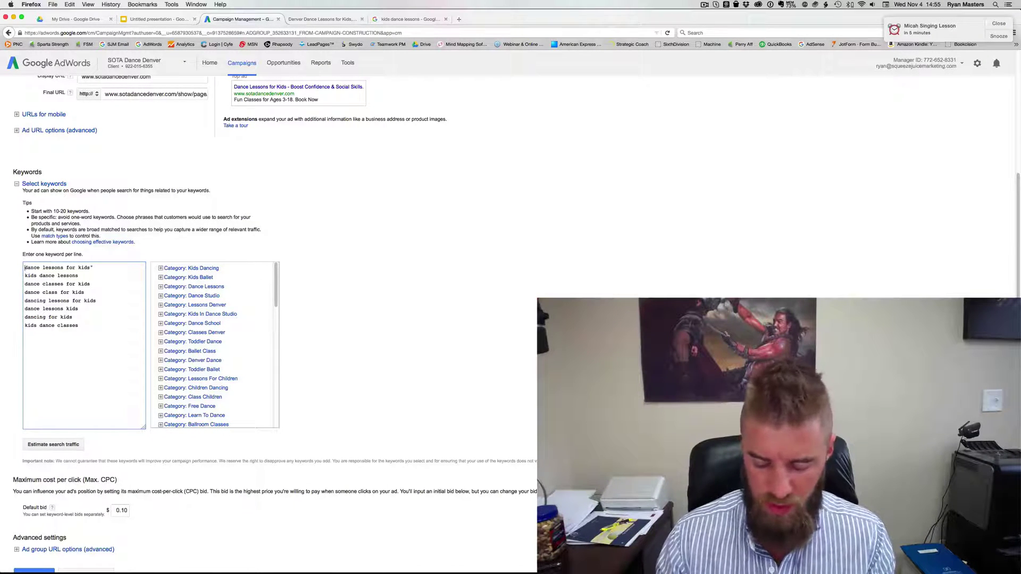
Wrap all eight keywords in double quotes to make them phrase match
text("")
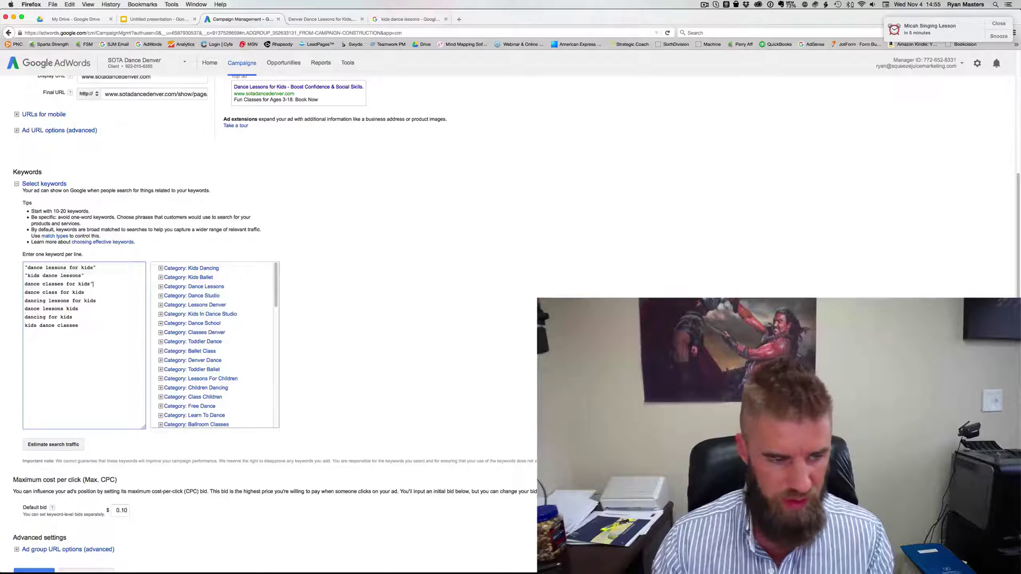
text(")
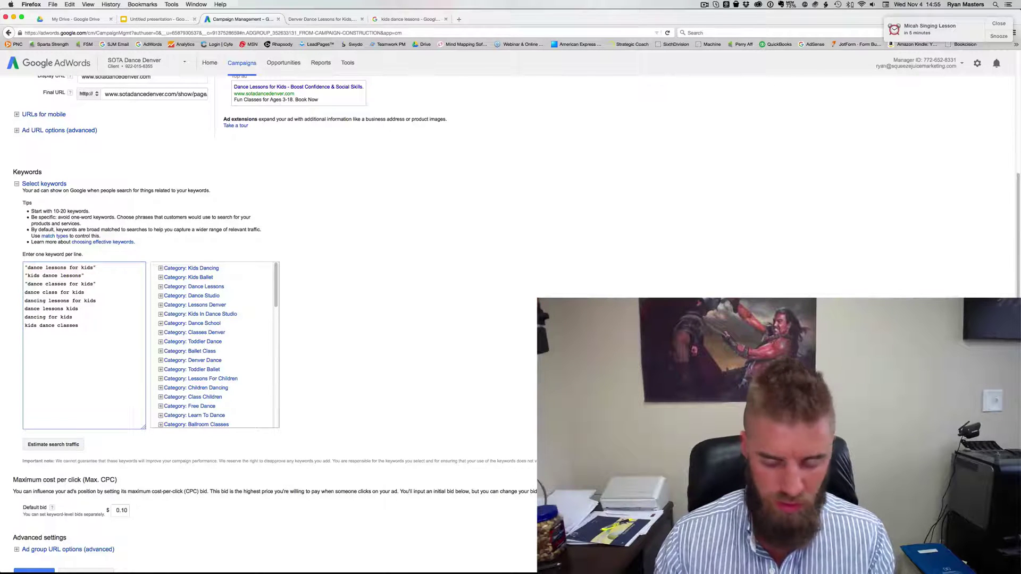
text(")
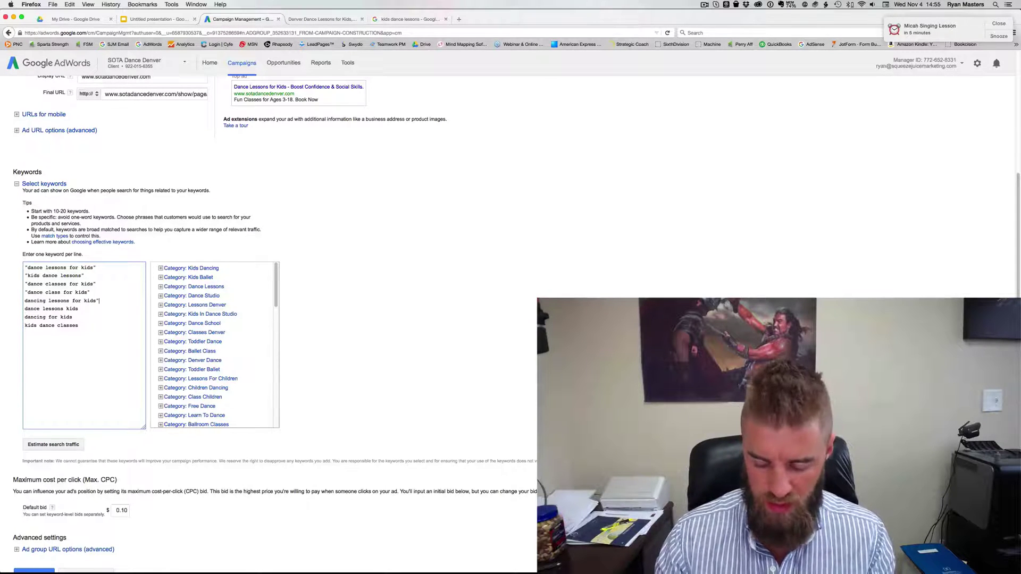
click(25, 300)
text(" )
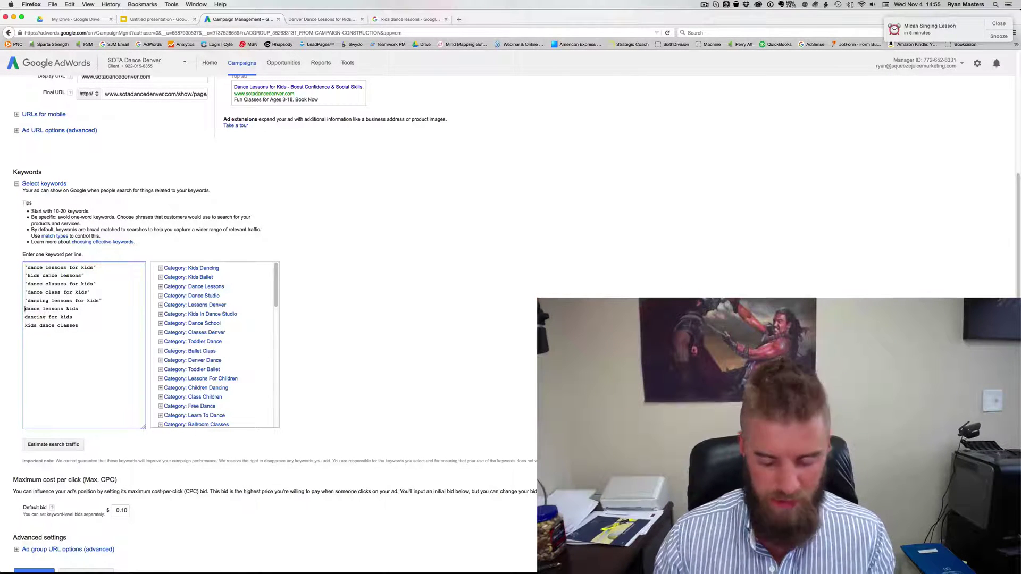
text(")
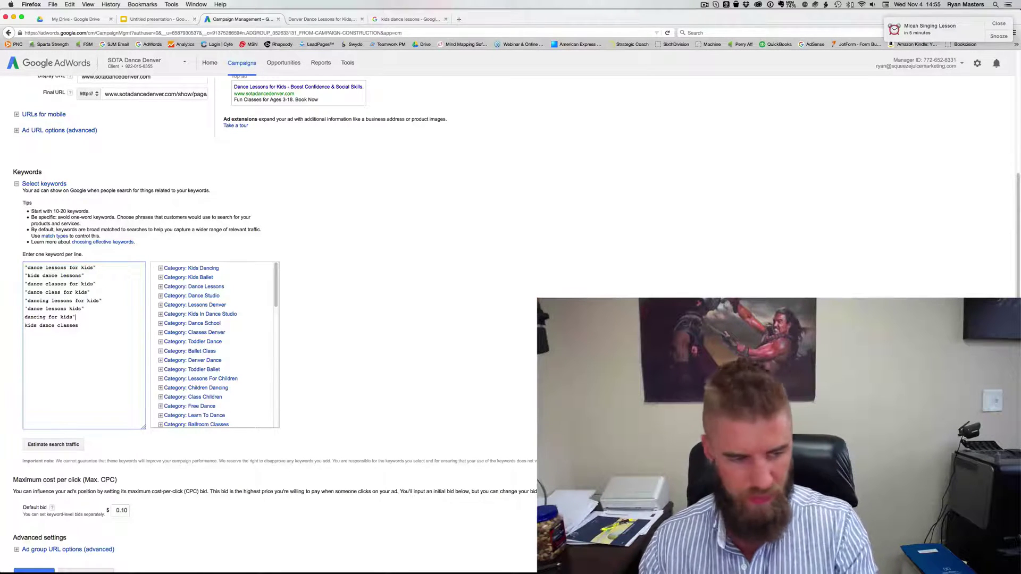
click(85, 325)
text(")
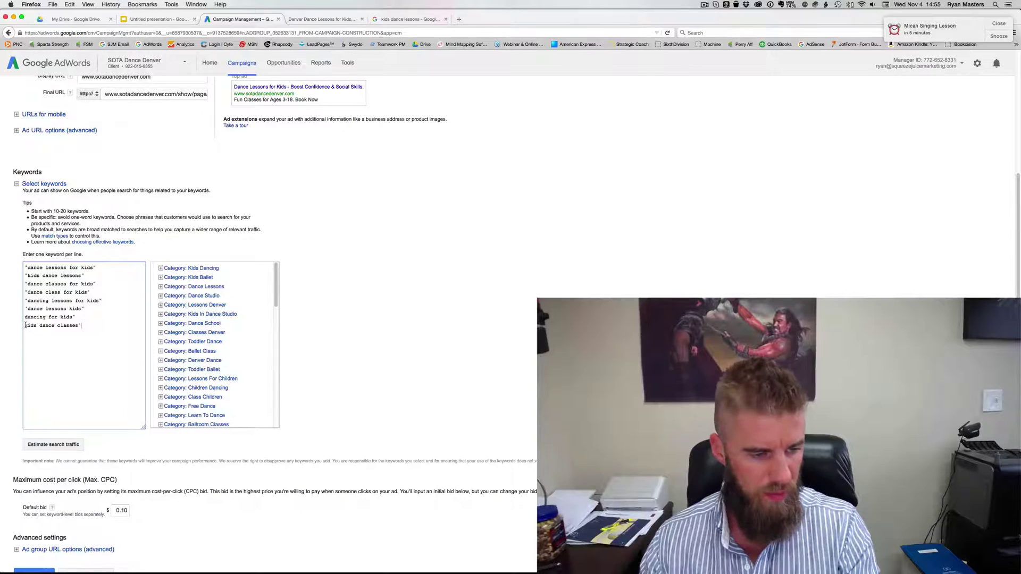
click(25, 325)
text(")
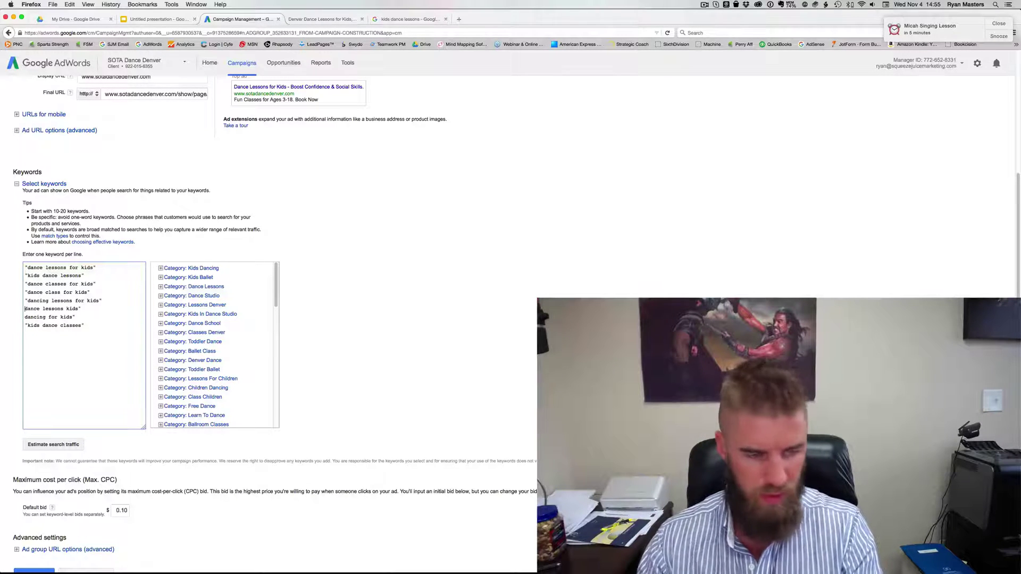
click(25, 317)
text(")
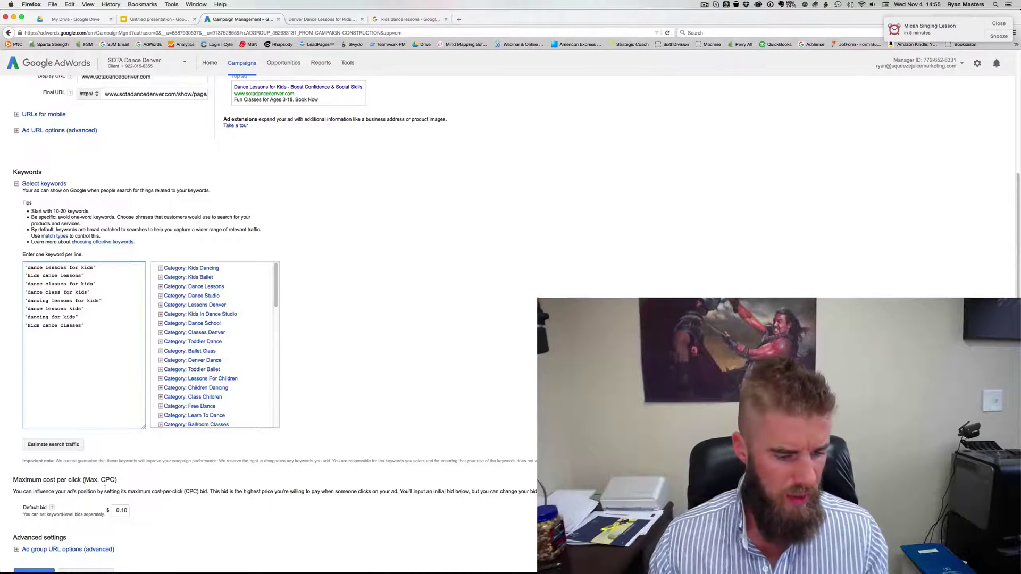
scroll(105, 488, down, 2)
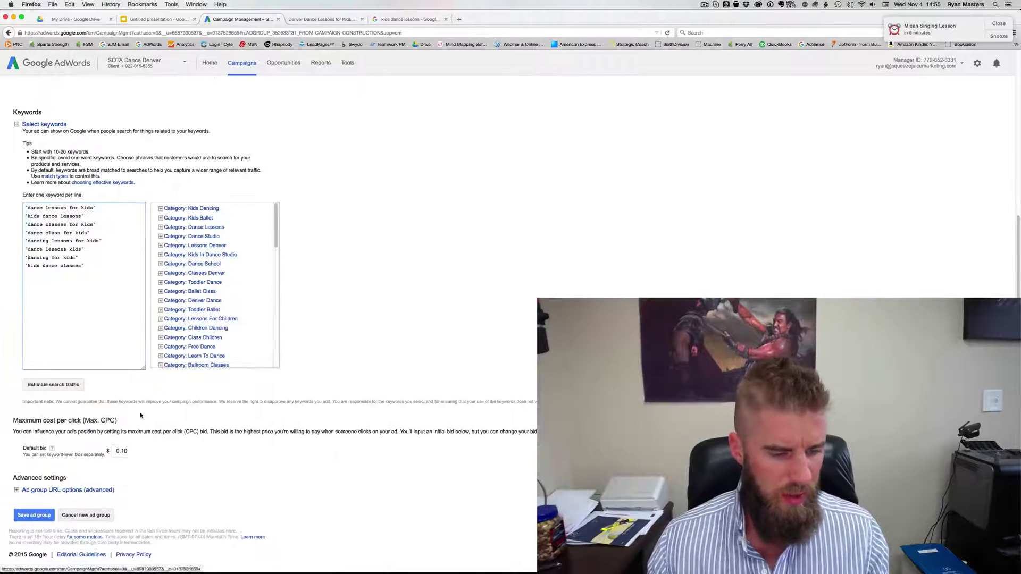
Change the default bid from 0.10 to 0.50 and save the Kid Dances Lessons ad group
click(122, 449)
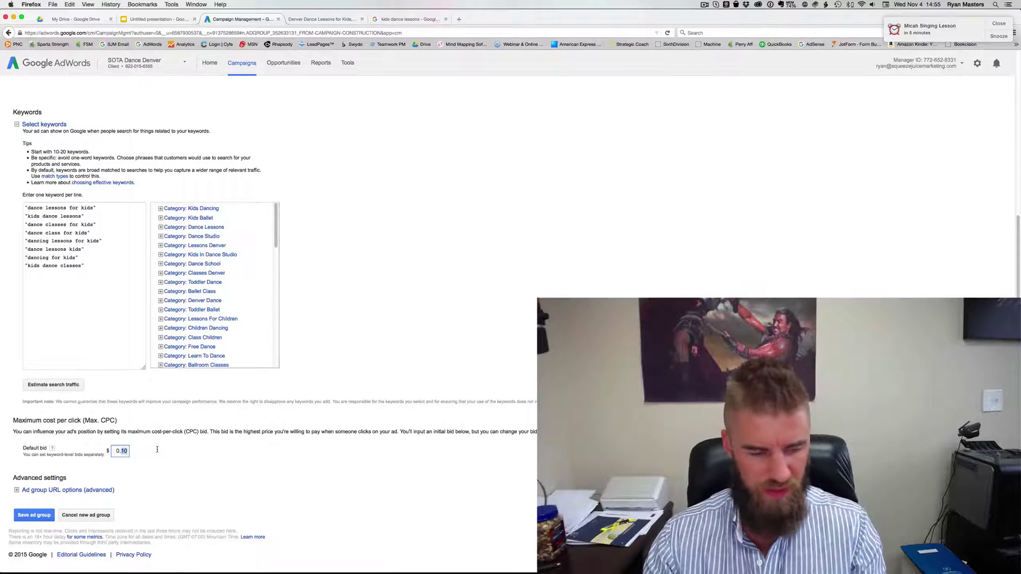
text(50)
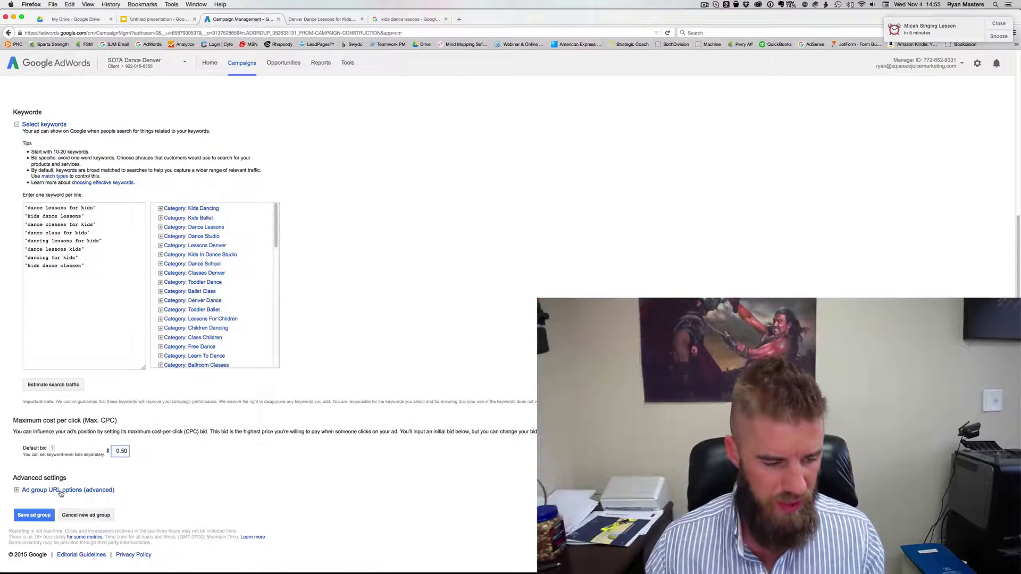
click(34, 515)
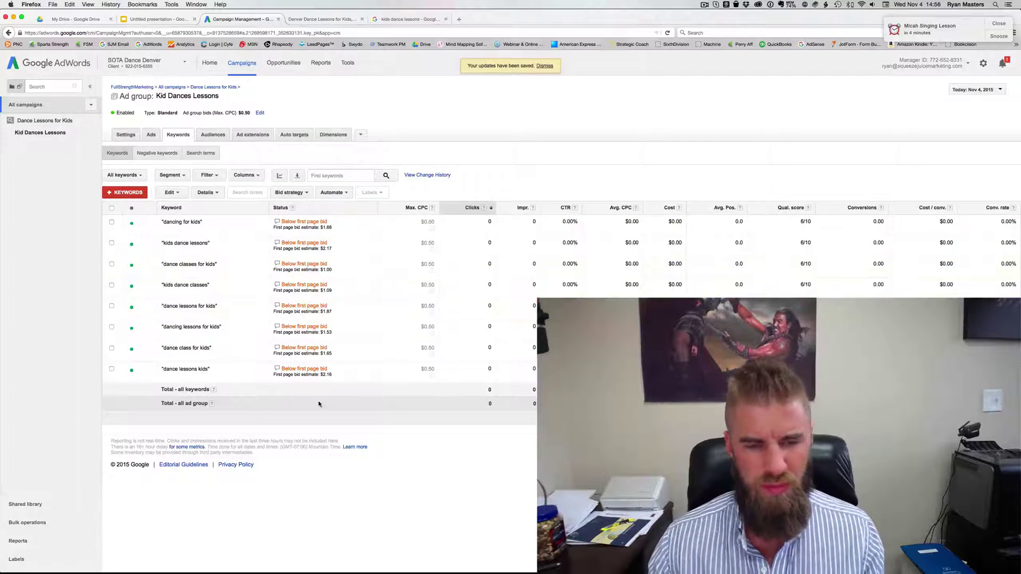
Add the Qual. score column from Attributes to the keyword table
click(246, 176)
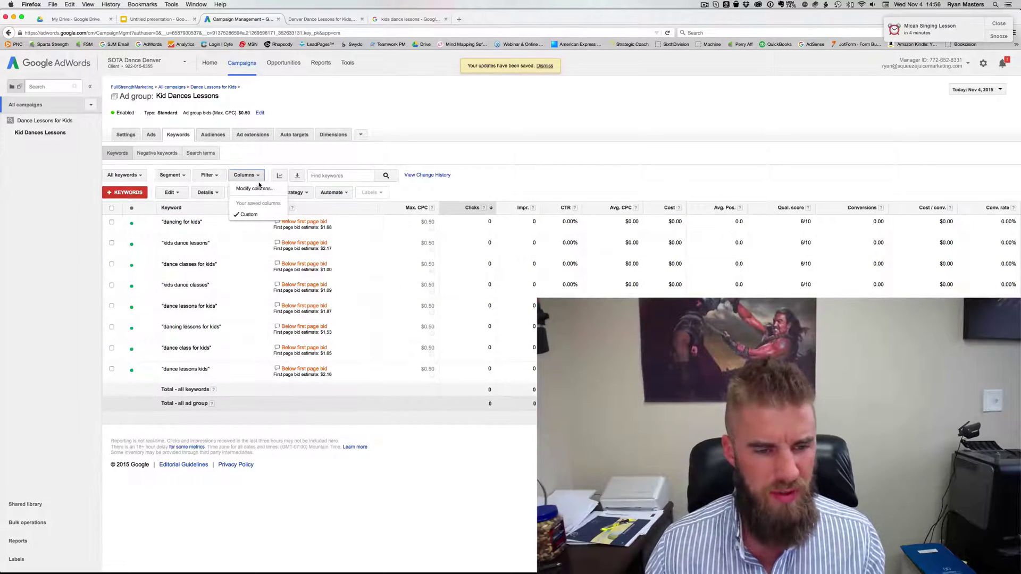
click(256, 188)
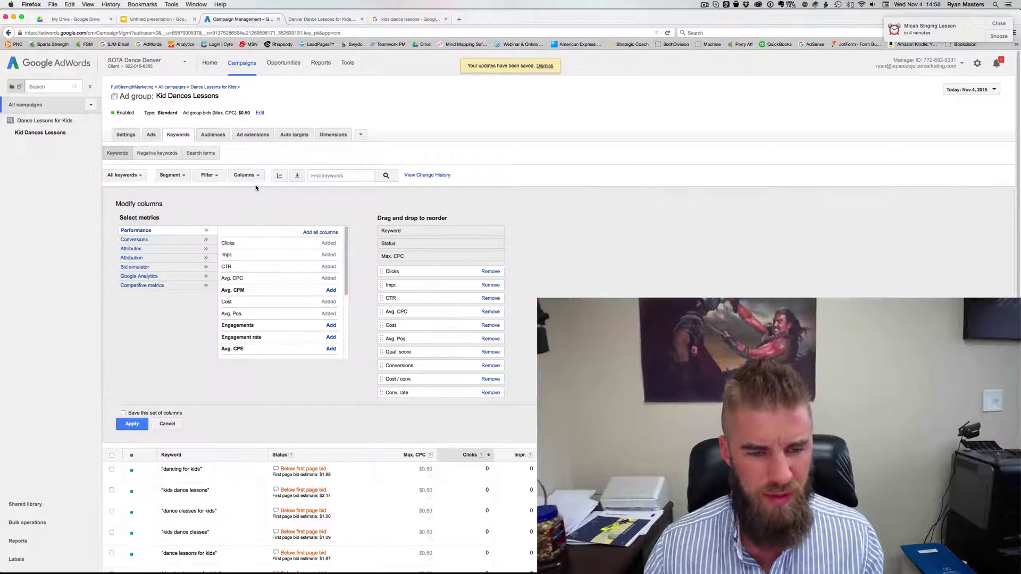
click(136, 249)
click(330, 302)
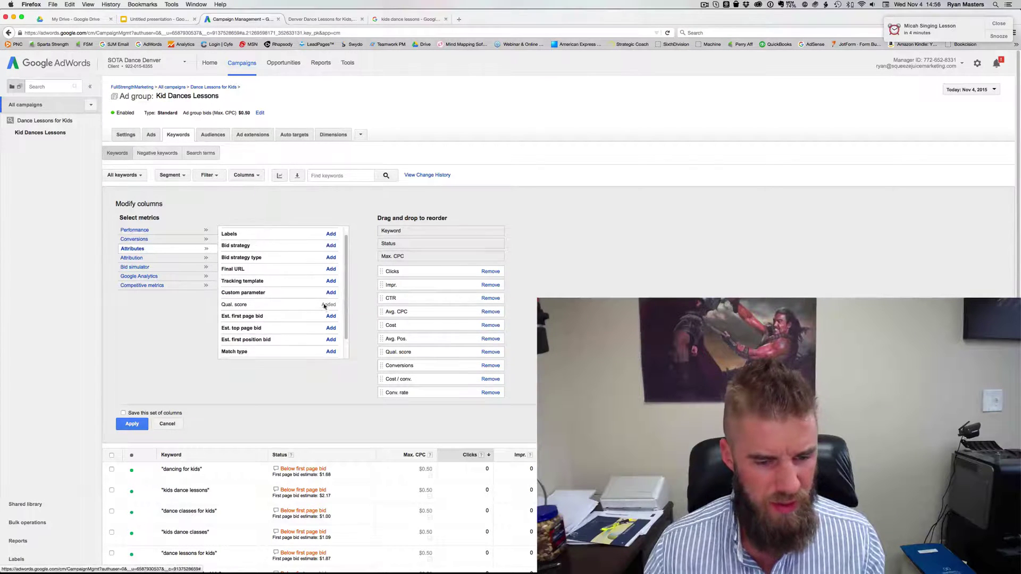
click(132, 424)
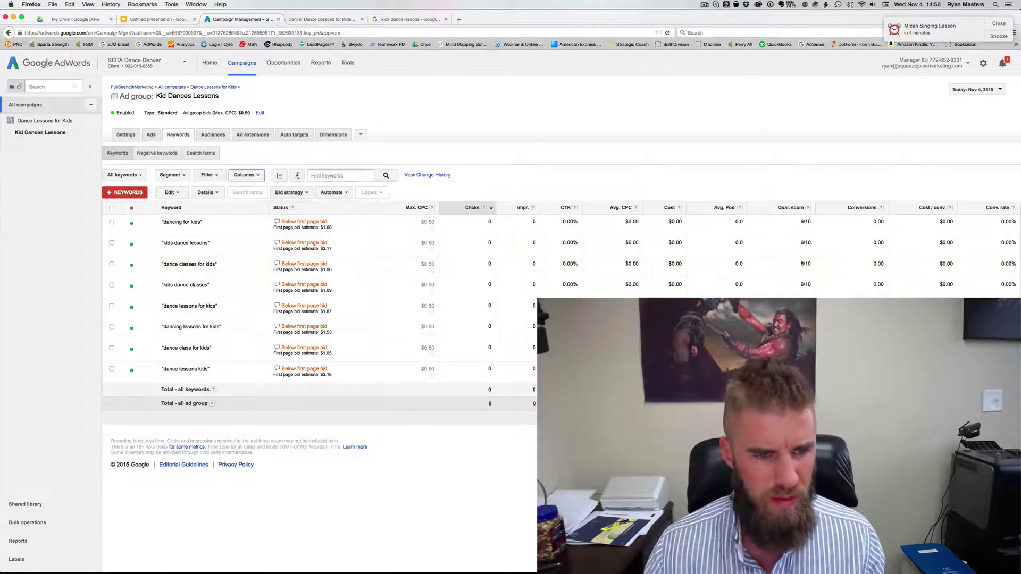
Reopen the Attributes columns list and reapply the keyword table's column settings
click(246, 175)
click(253, 190)
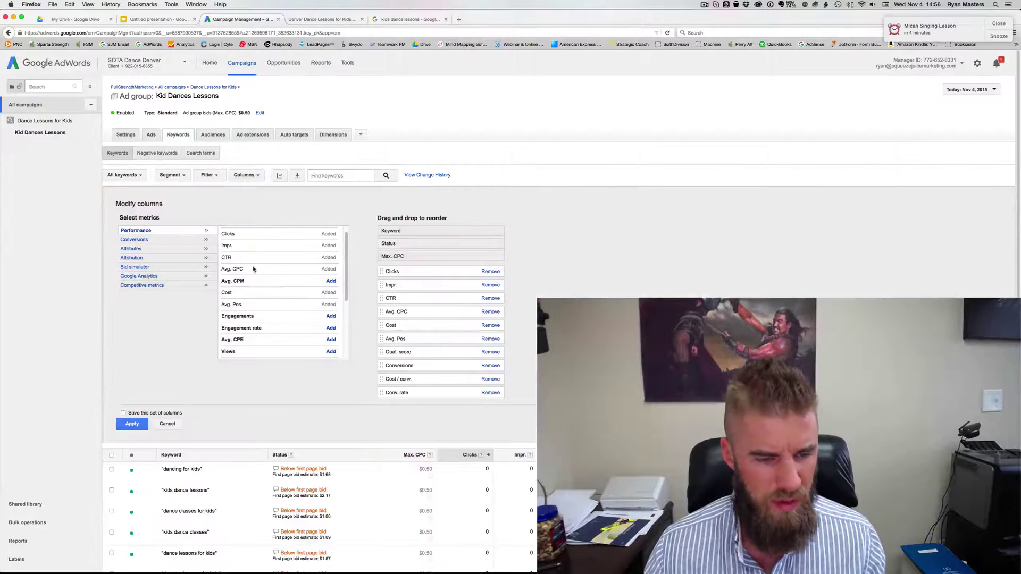
click(140, 250)
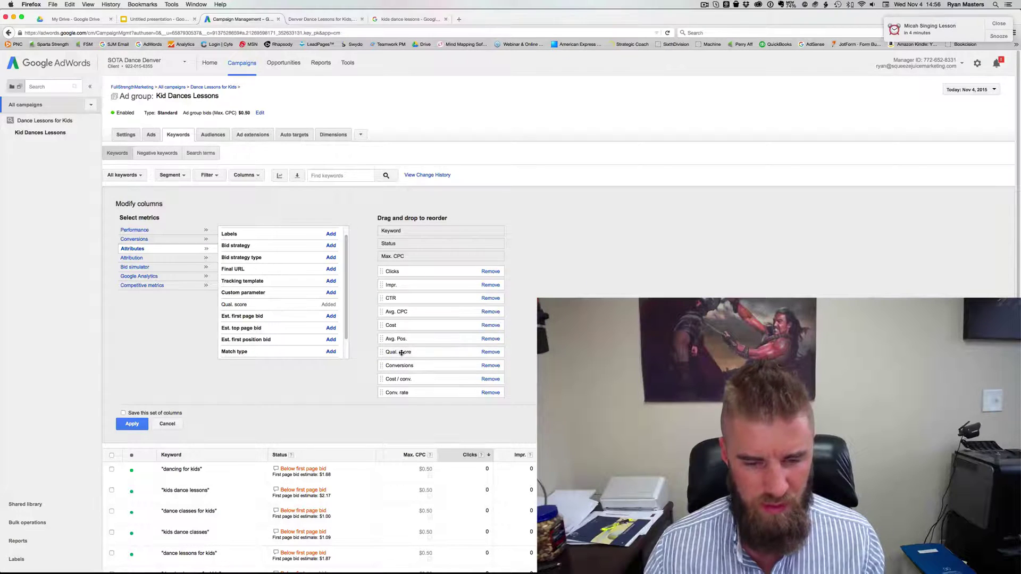
click(144, 424)
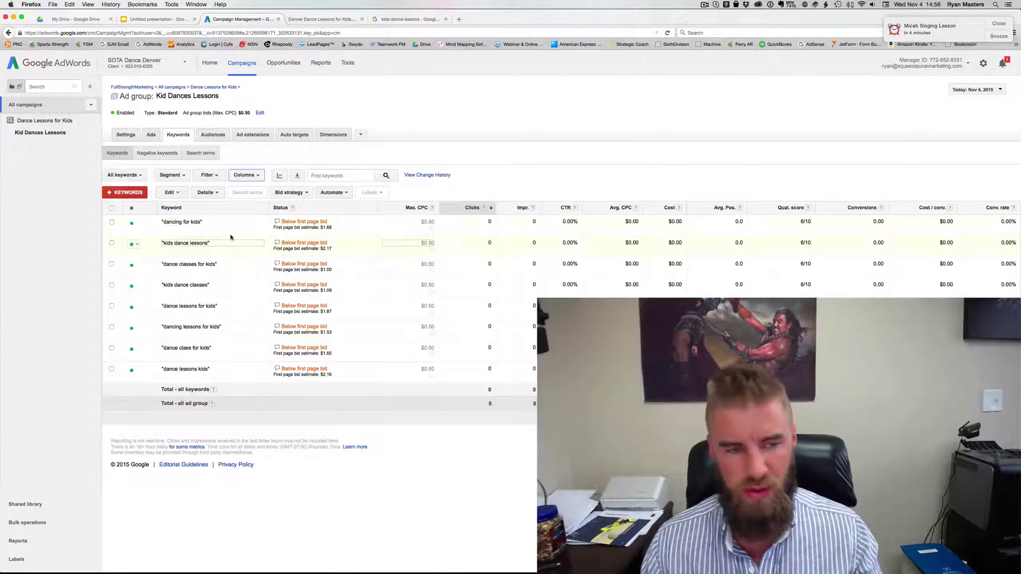
Replace the 0.50 ad group default bid with 1.75, save, and show the ad group's ads
click(260, 113)
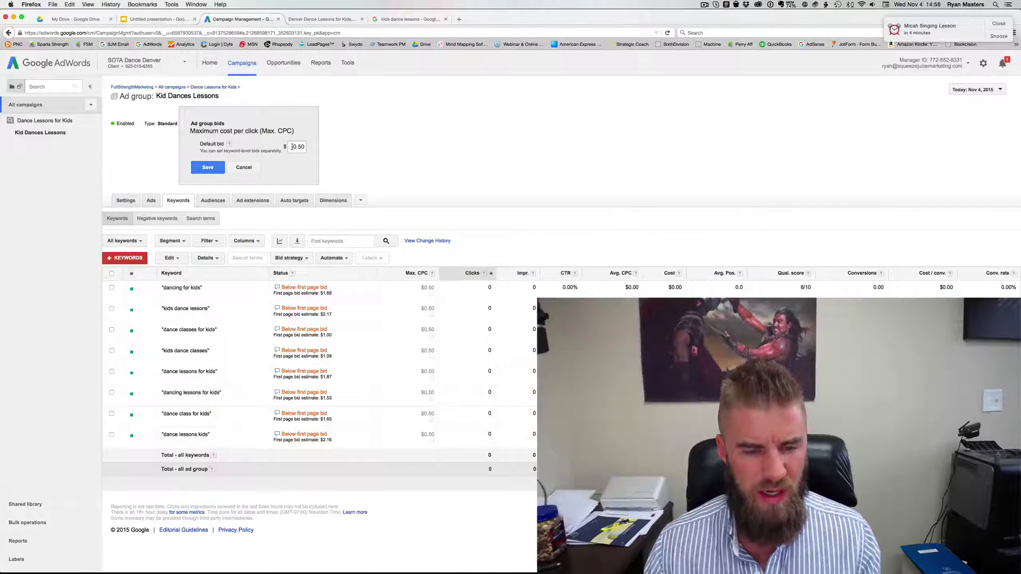
drag(291, 147, 331, 147)
text(1.75)
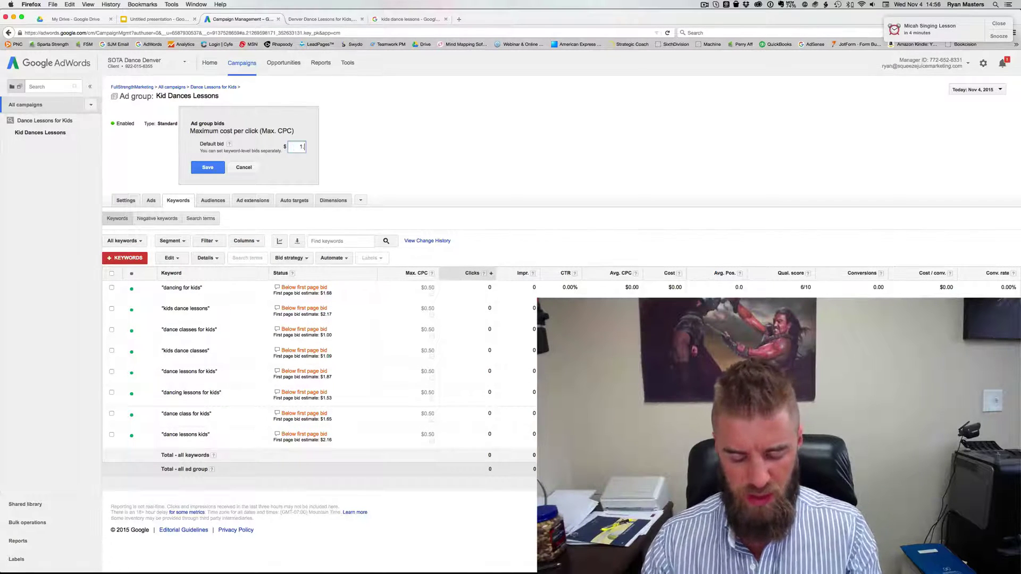
click(208, 168)
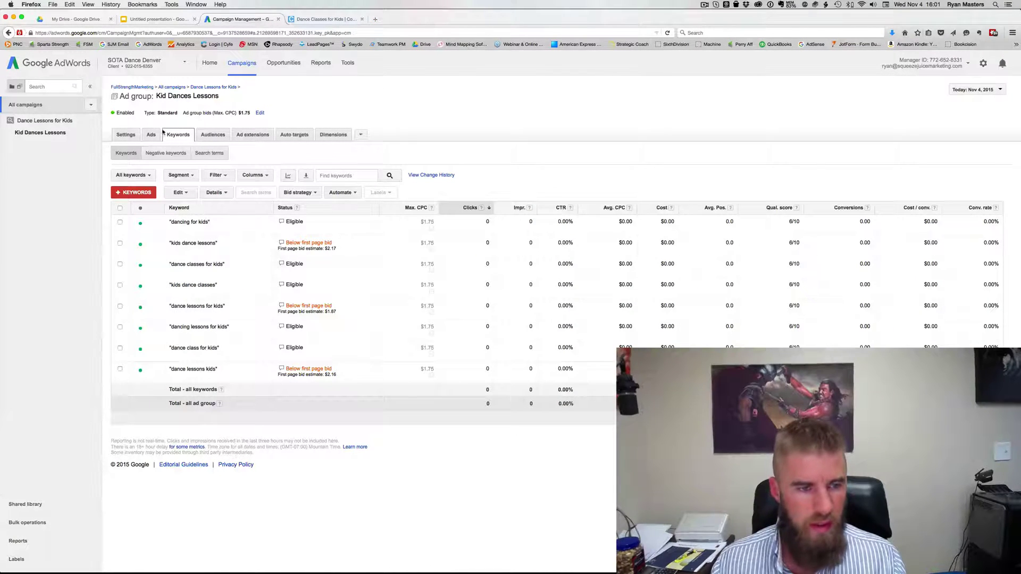
click(154, 136)
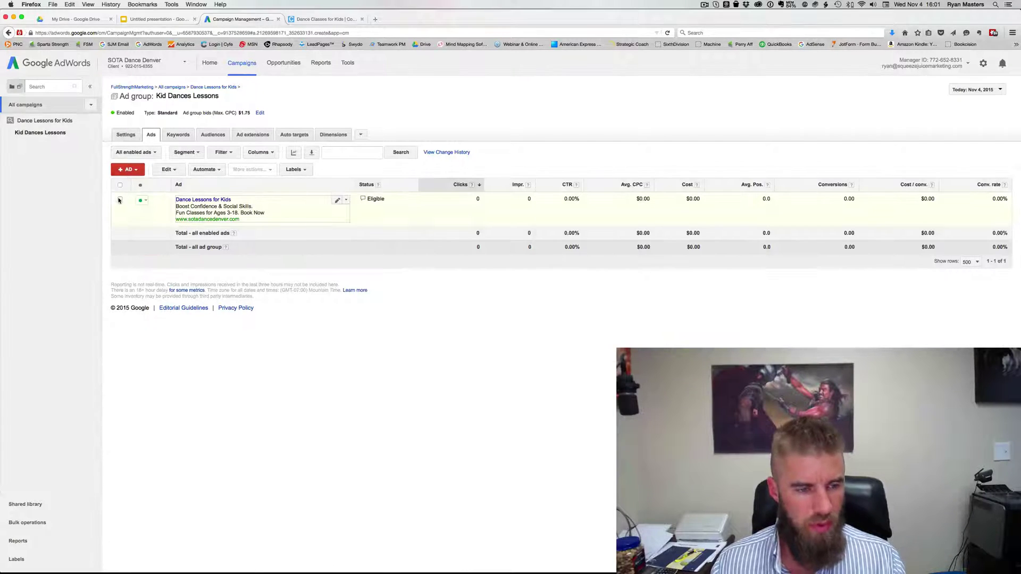
Duplicate the Dance Lessons for Kids ad by copying and pasting it
click(119, 200)
key(super+c)
key(super+v)
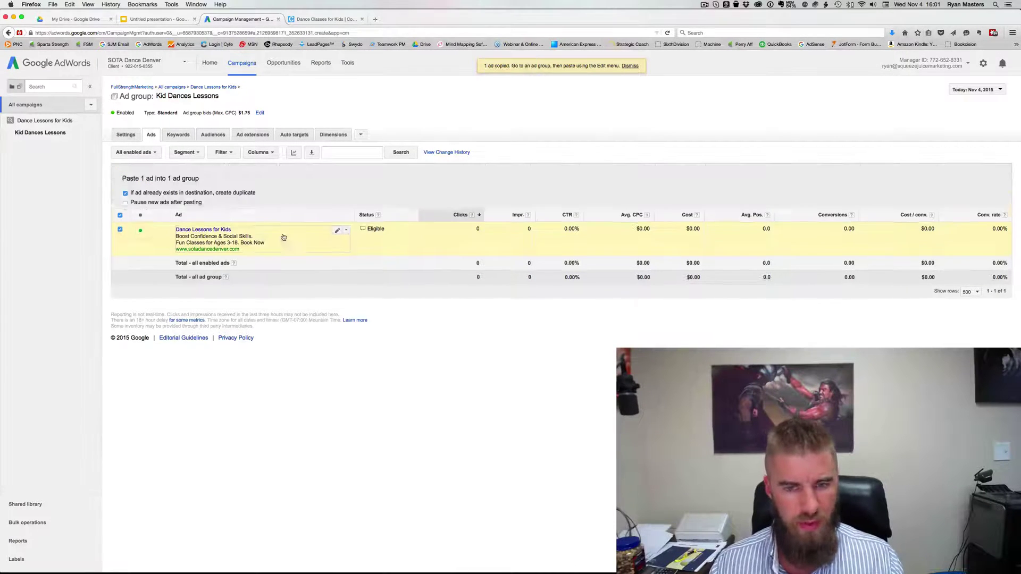
click(139, 221)
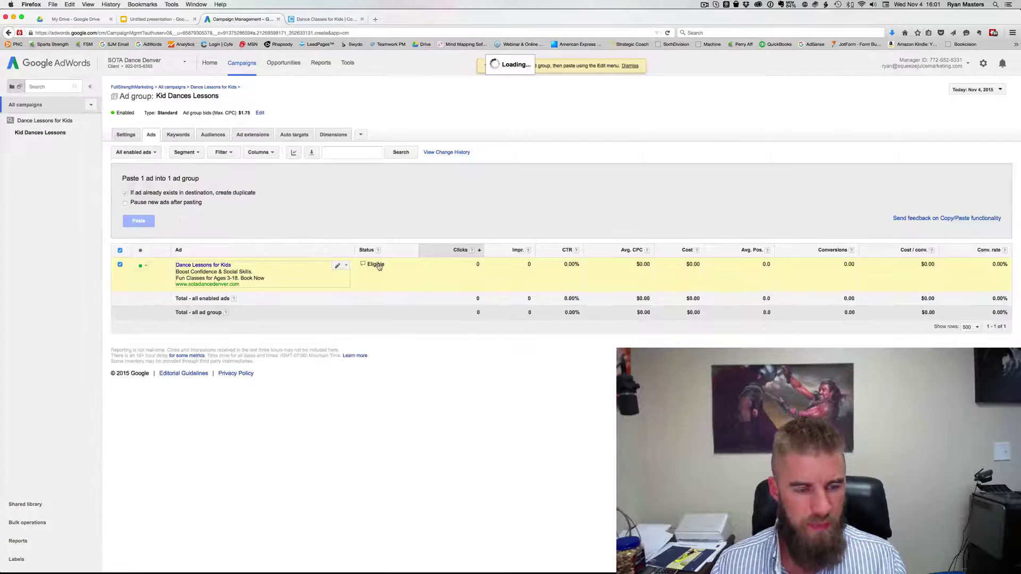
Change the copy's first description line to 'Help Develop Mobility & Rhythm.' and save it
click(336, 234)
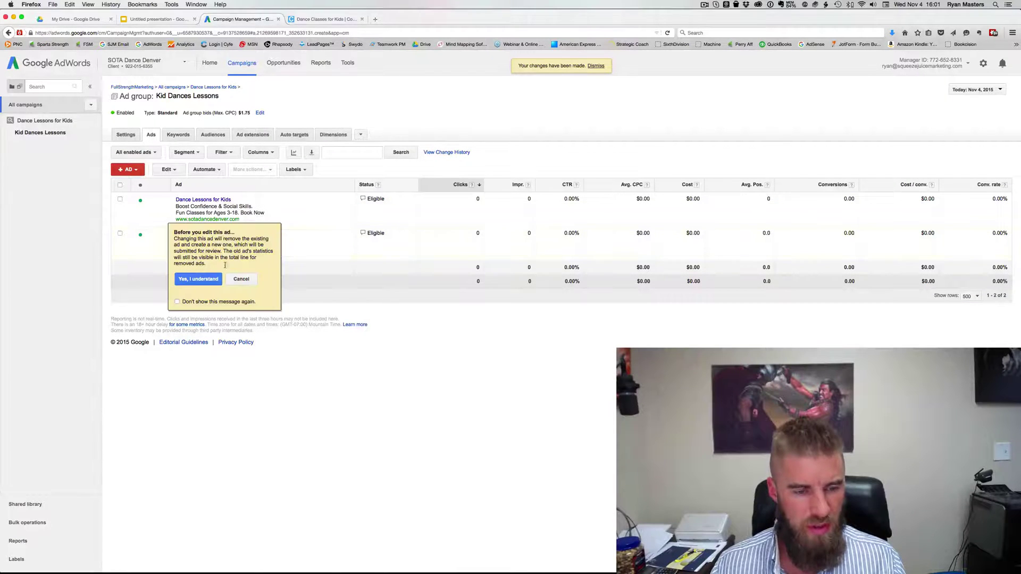
click(193, 278)
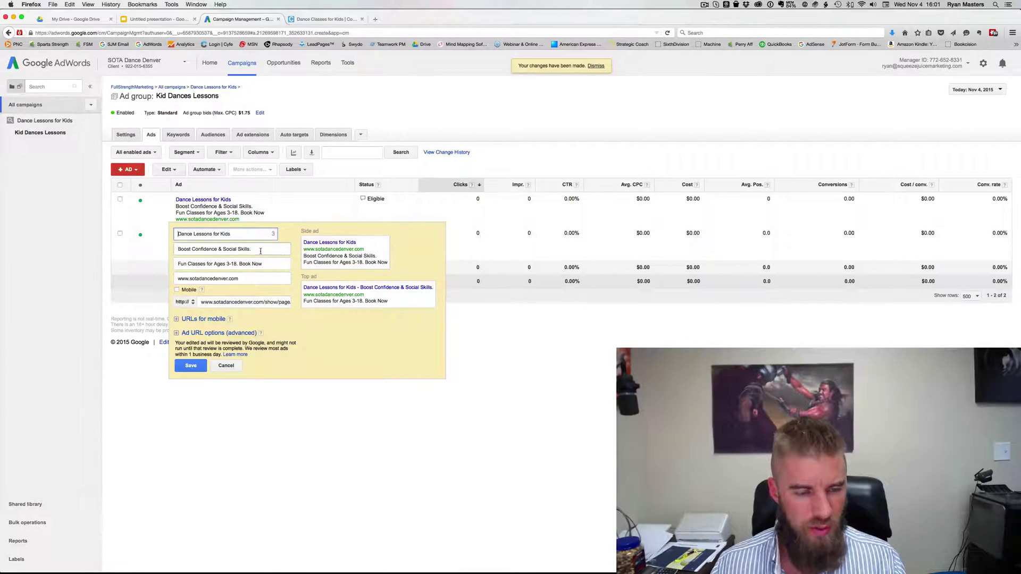
key(Tab)
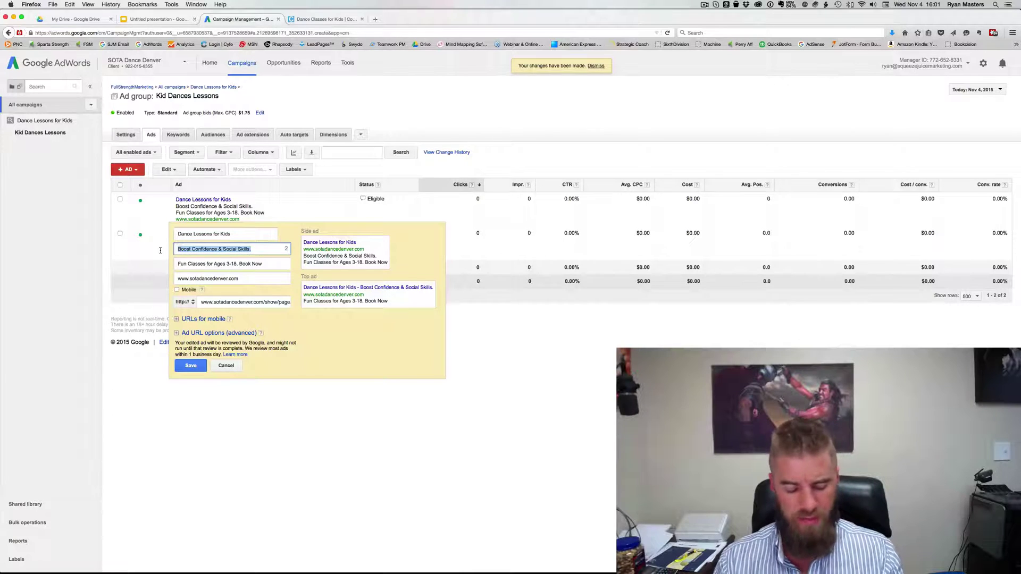
text(Hel)
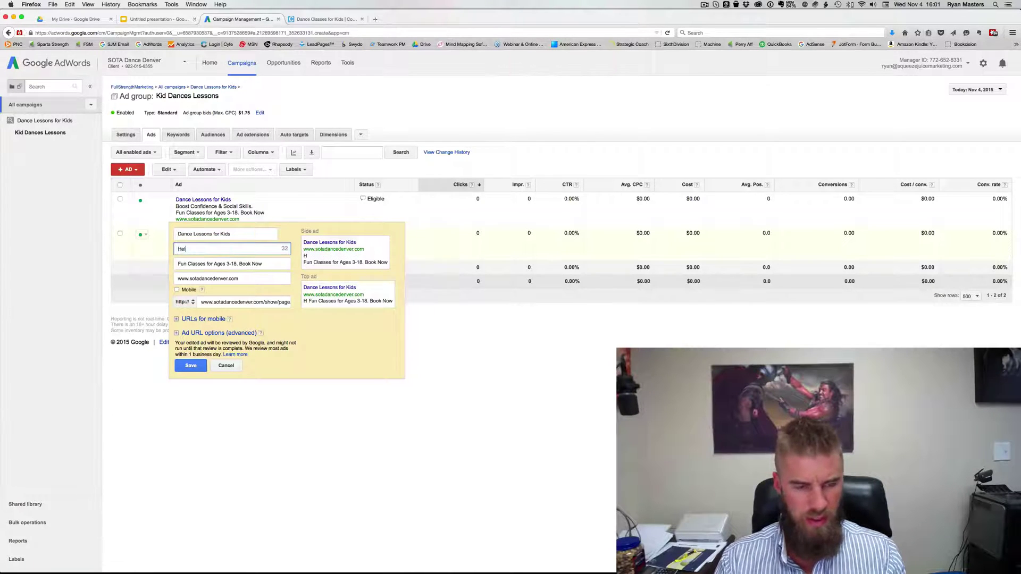
text(p Develop Mo)
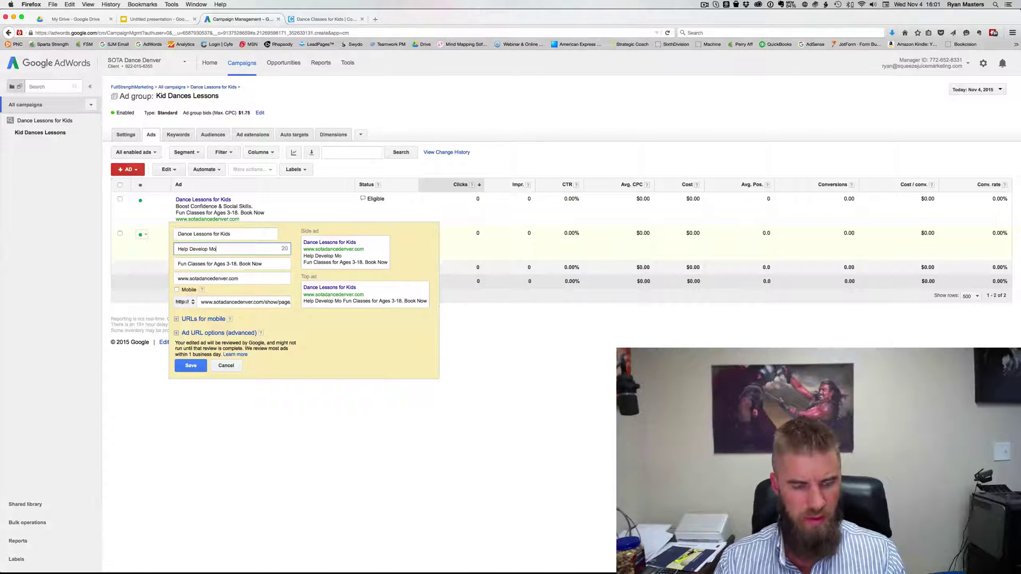
text(bility & )
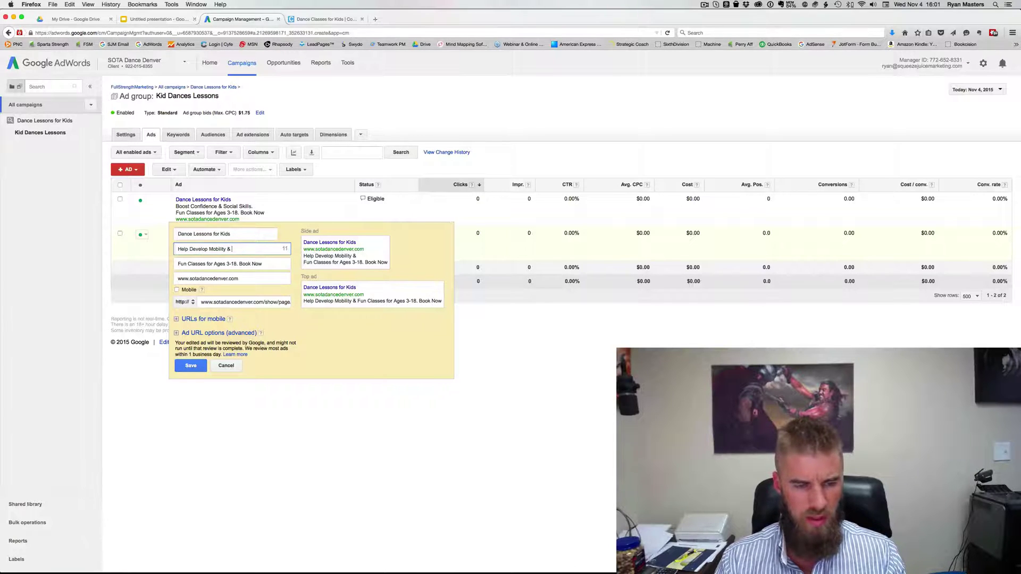
text(Rhythm.)
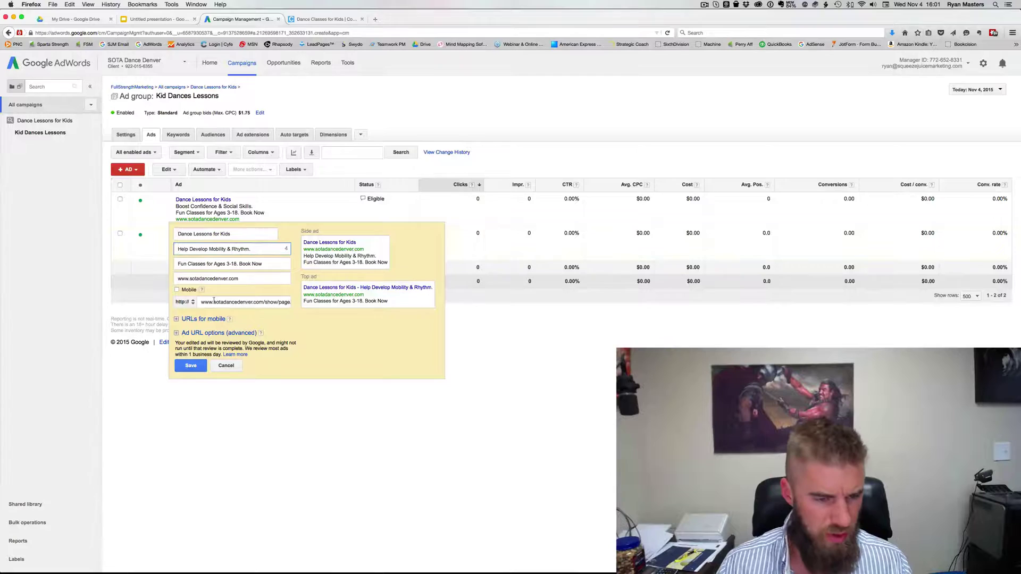
click(194, 369)
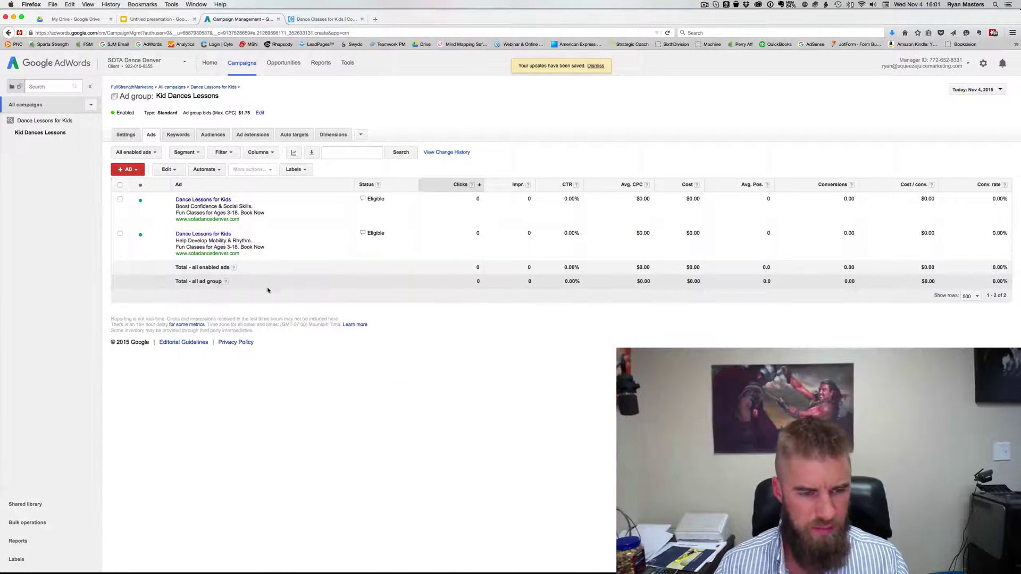
In campaign settings, swap Lakewood, California for Lakewood, Colorado (found by searching 'lake') and save
click(209, 87)
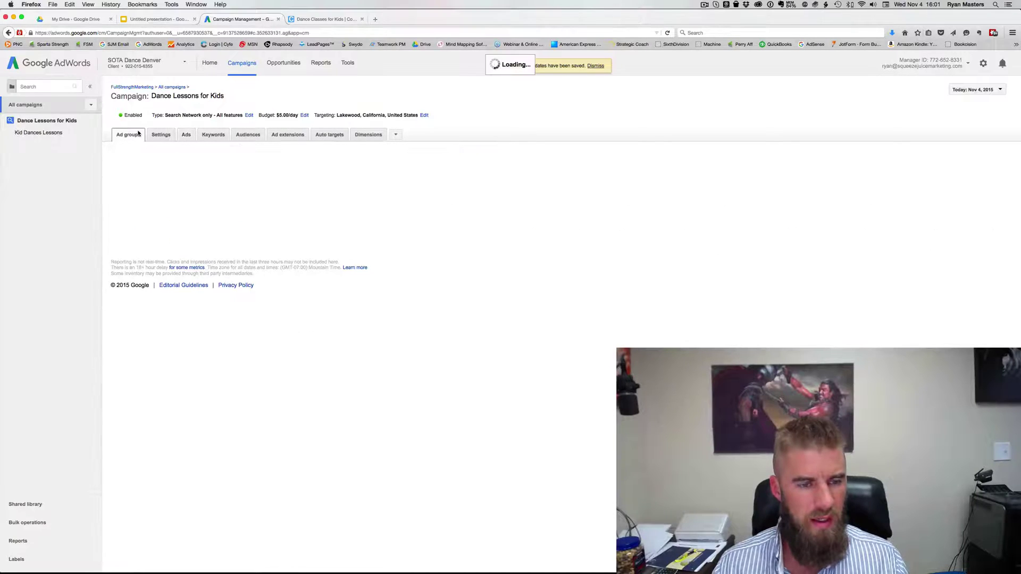
click(305, 115)
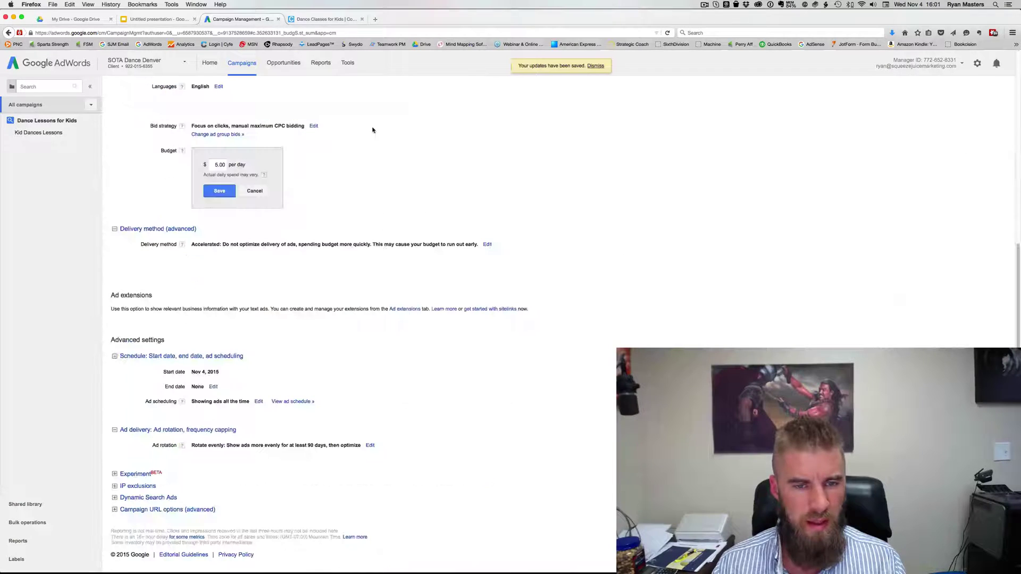
scroll(237, 243, up, 5)
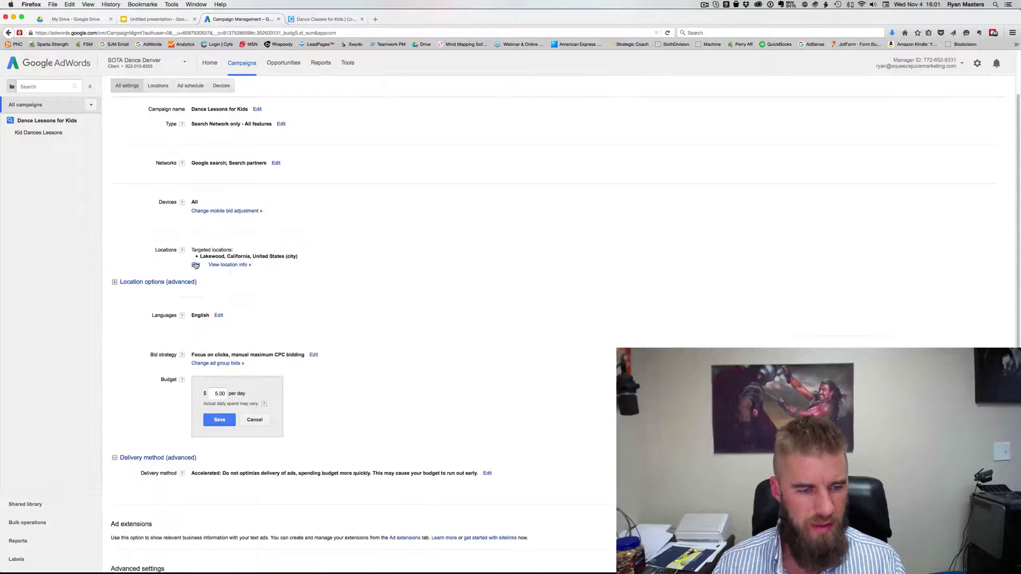
click(196, 265)
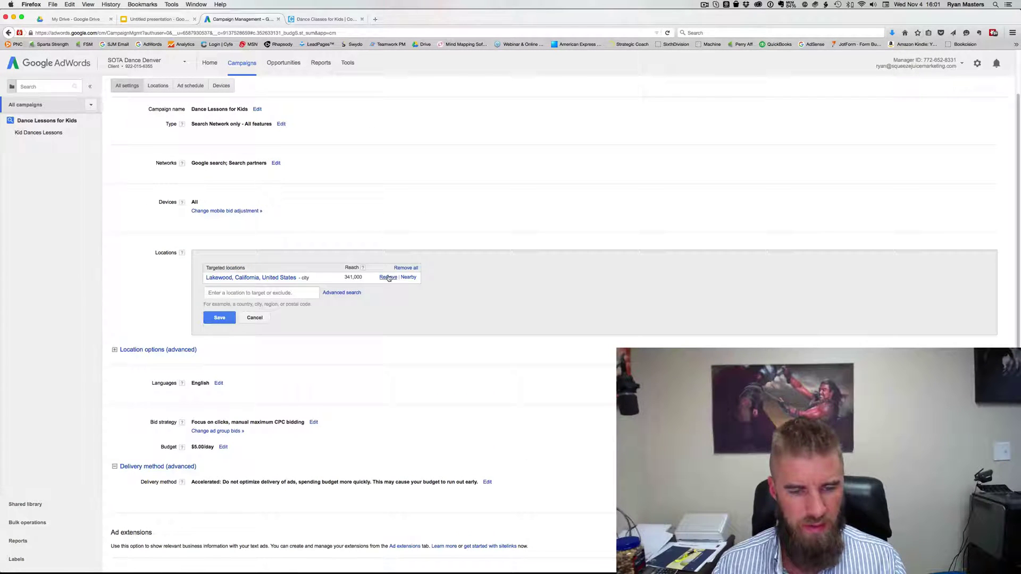
click(387, 277)
click(246, 290)
text(lakewood)
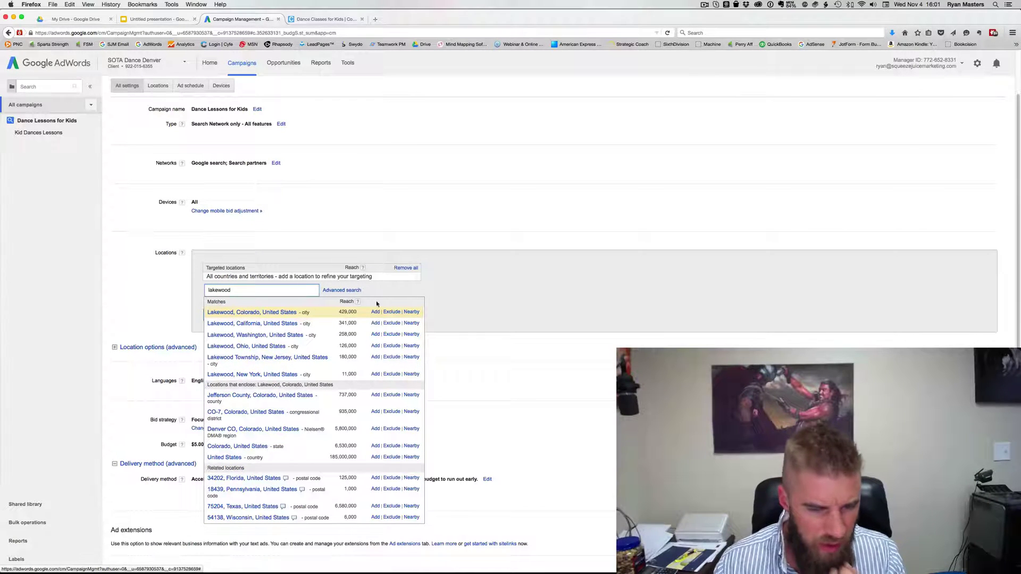
click(375, 312)
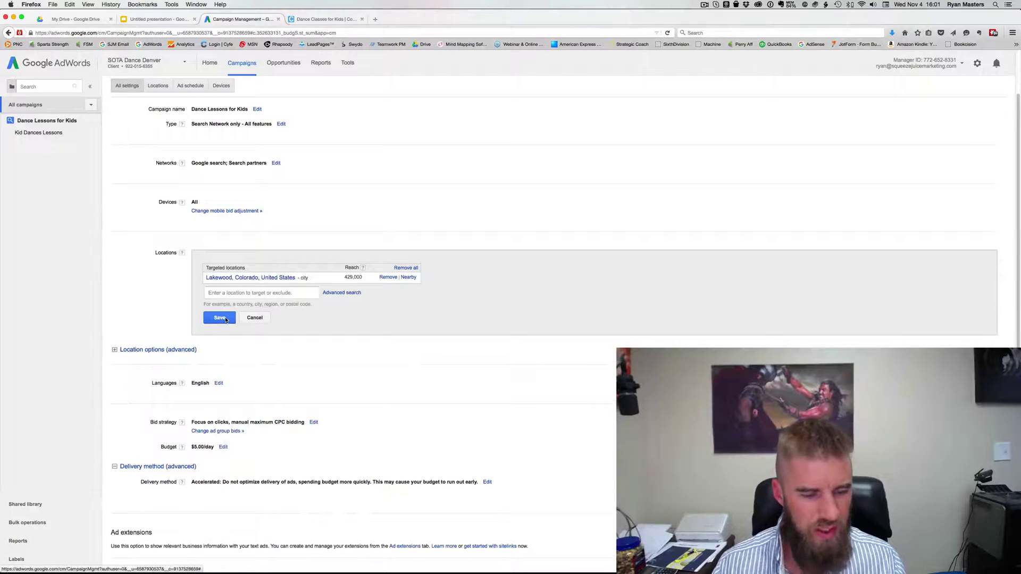
click(220, 318)
scroll(226, 320, down, 3)
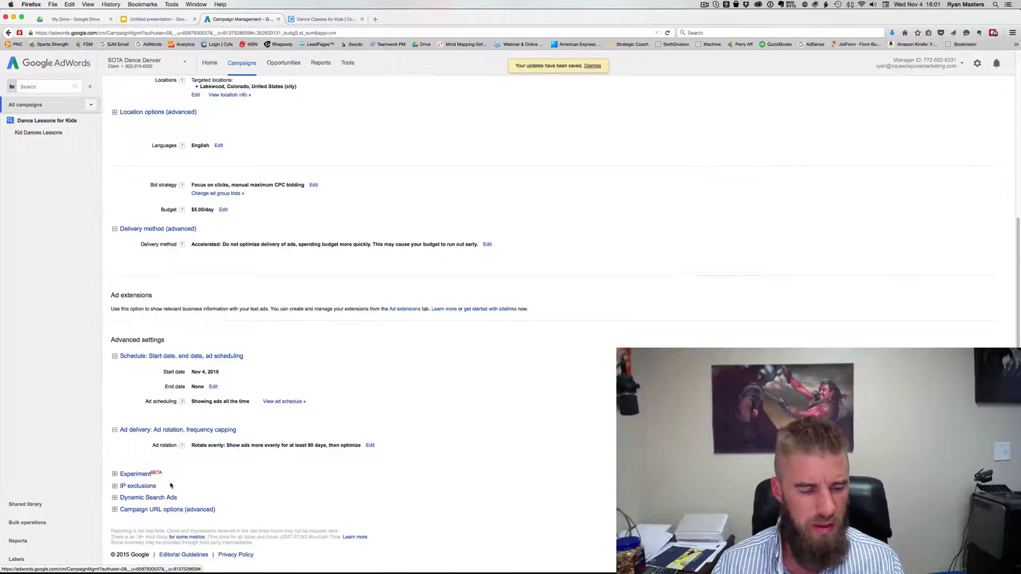
scroll(164, 391, up, 4)
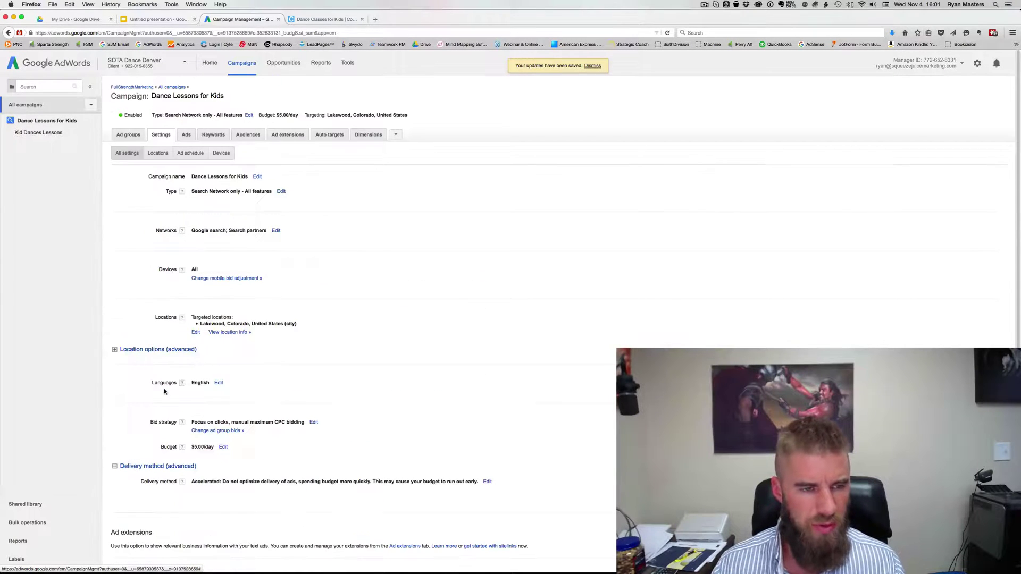
Go through All campaigns into Dance Lessons for Kids, check its keywords, then list both ads
click(129, 135)
click(174, 89)
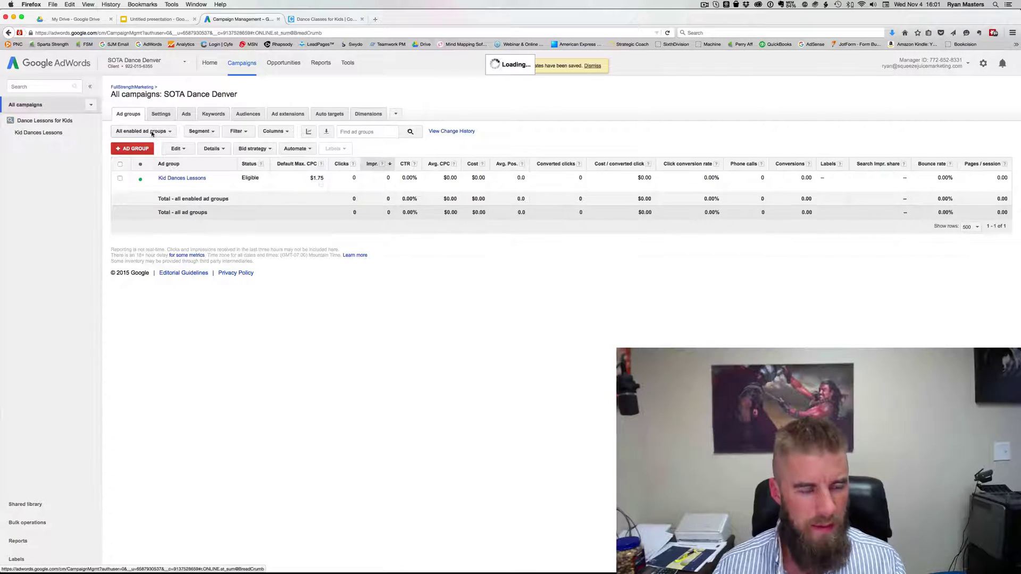
click(134, 116)
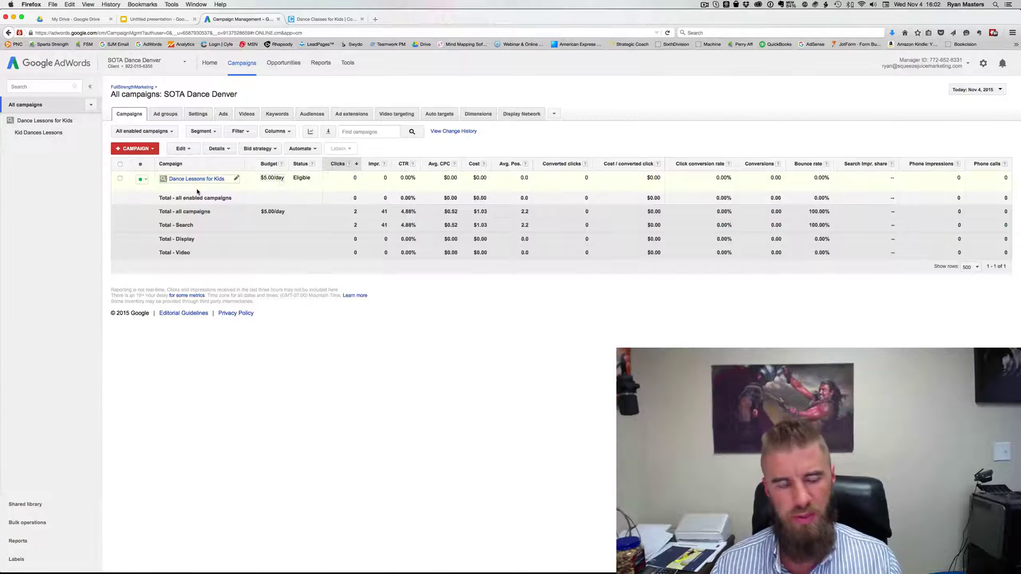
click(191, 178)
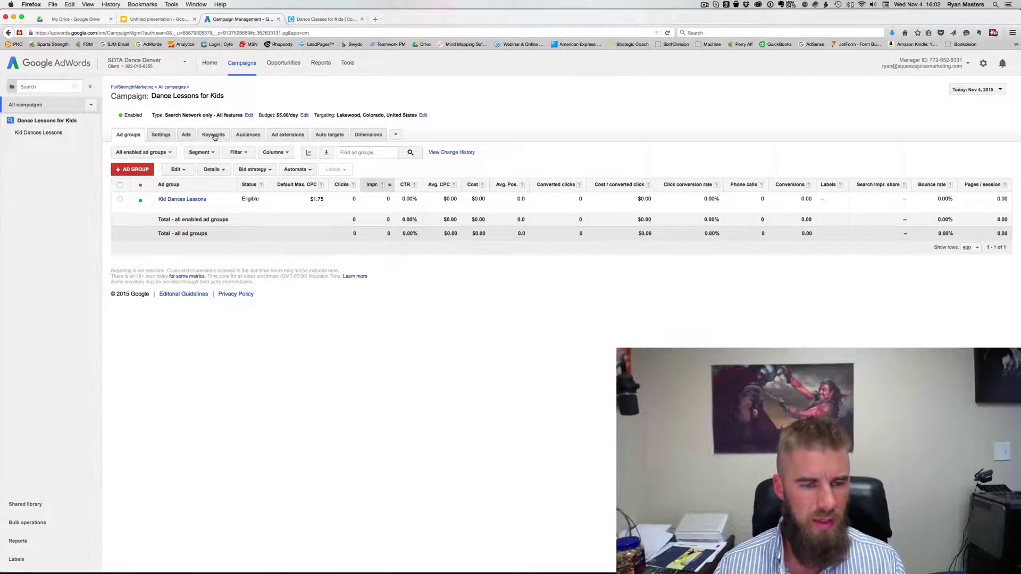
click(214, 136)
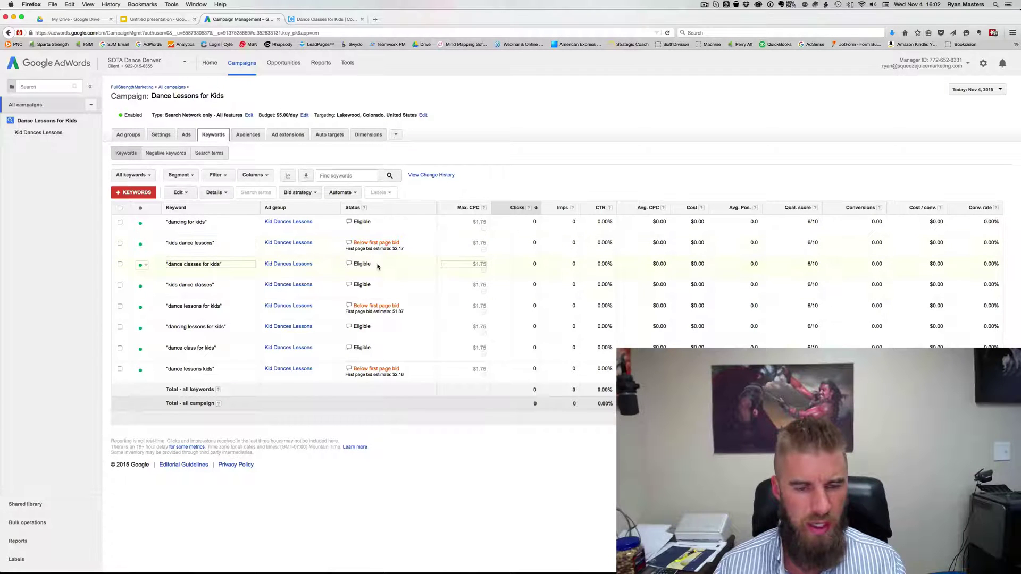
click(185, 135)
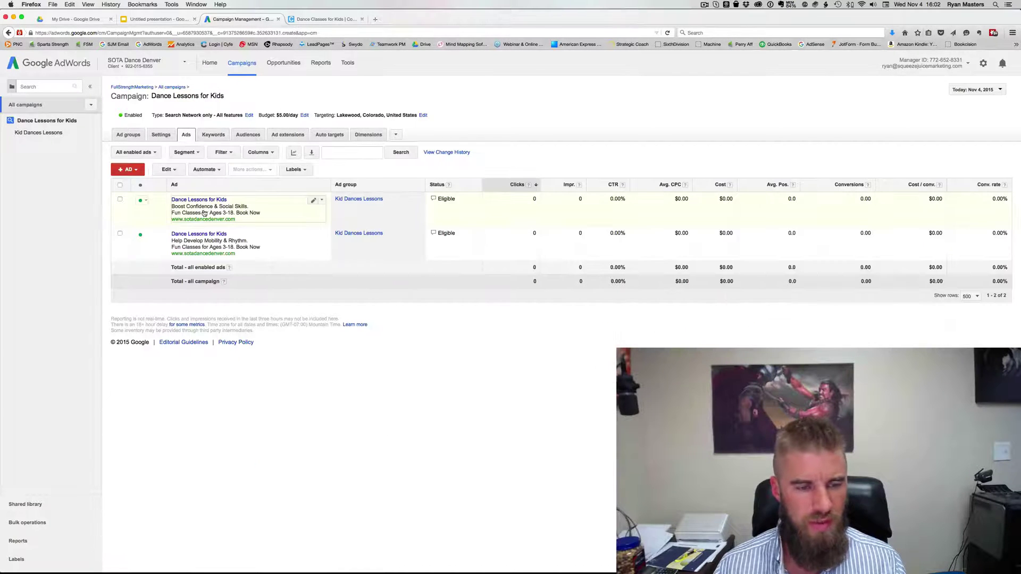